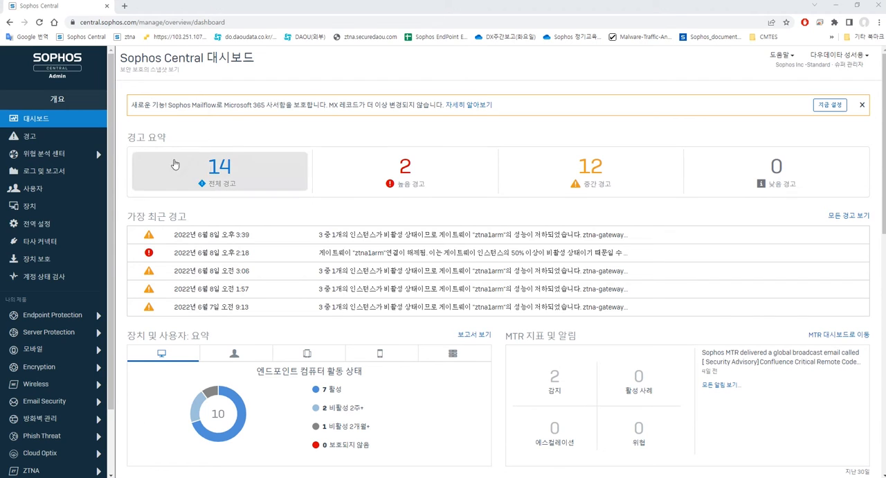
# Open the Endpoint Protection policies page
pyautogui.click(65, 317)
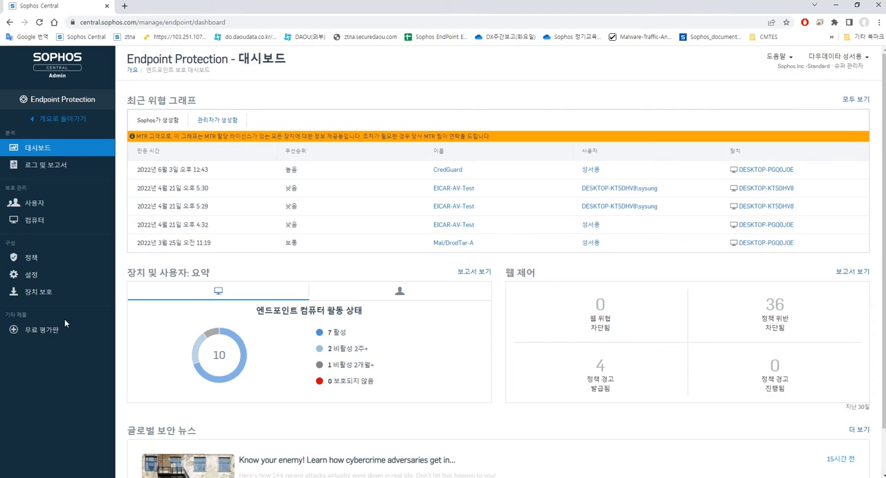
pyautogui.click(31, 259)
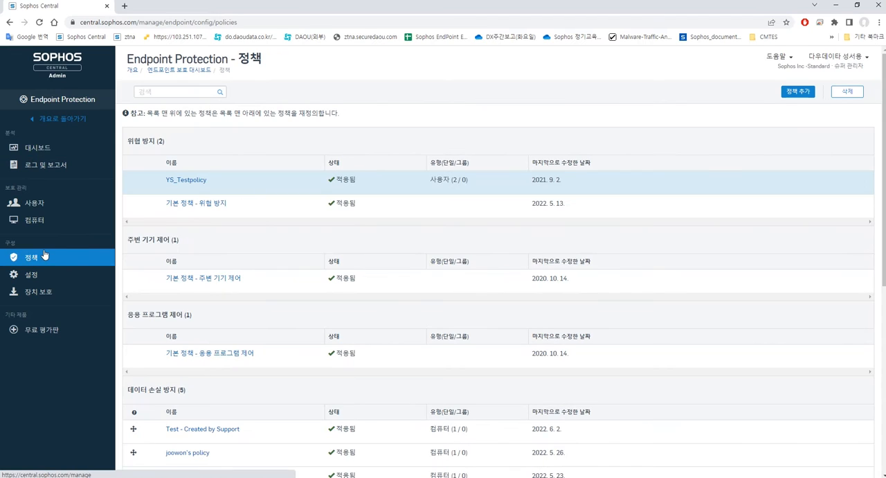
# Review the policy categories listed on the policies page
pyautogui.moveTo(136, 141); pyautogui.dragTo(175, 143)
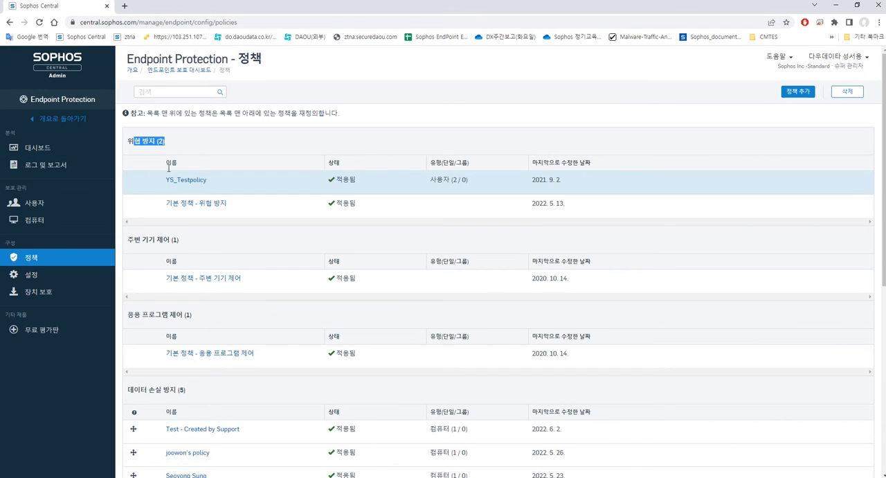
pyautogui.moveTo(135, 238); pyautogui.dragTo(180, 243)
pyautogui.scroll(-1, 146, 256)
pyautogui.moveTo(128, 268); pyautogui.dragTo(194, 270)
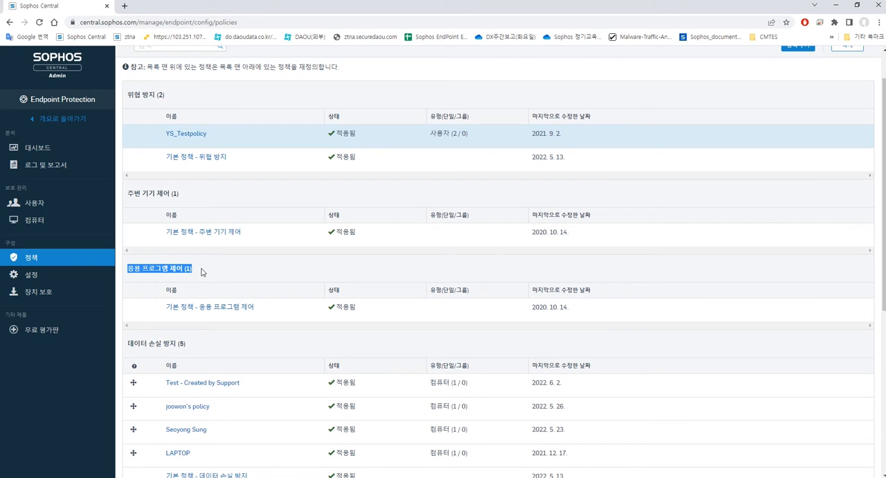
pyautogui.scroll(1, 201, 272)
pyautogui.scroll(-2, 187, 279)
pyautogui.moveTo(133, 296); pyautogui.dragTo(187, 296)
pyautogui.click(178, 294)
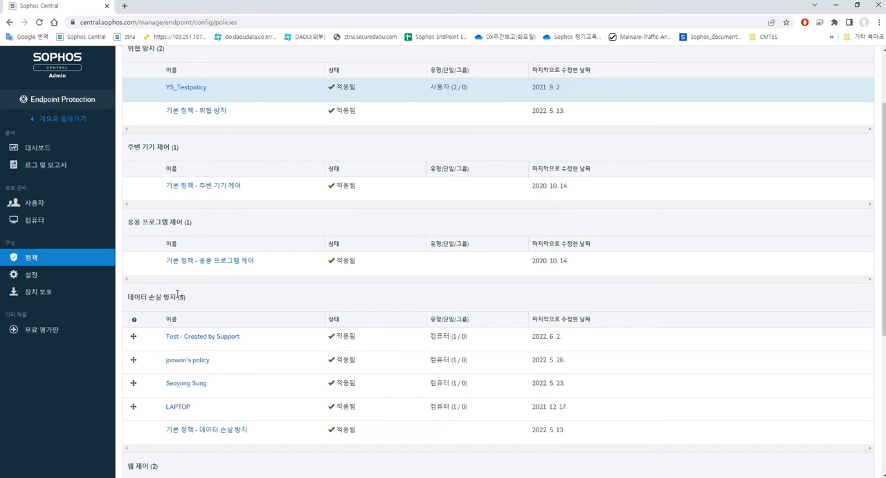
pyautogui.scroll(2, 180, 277)
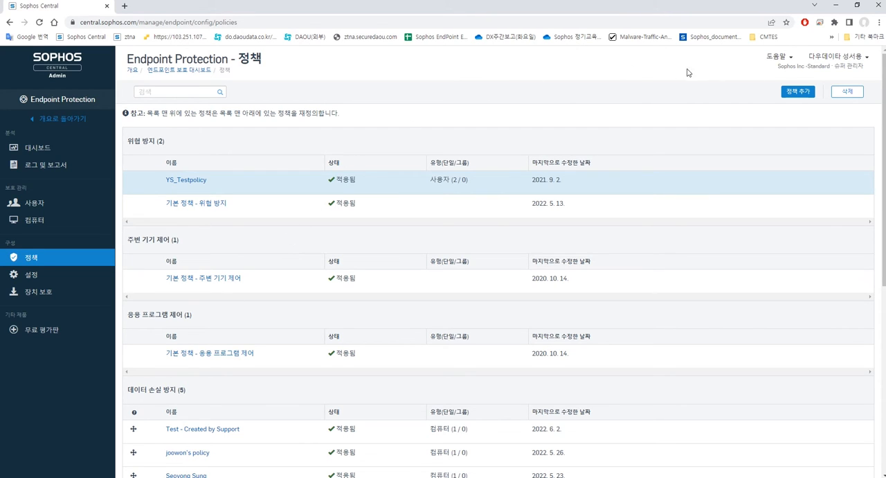
# Start a new policy with the 위협 방지 feature and the device (장치) type
pyautogui.click(808, 97)
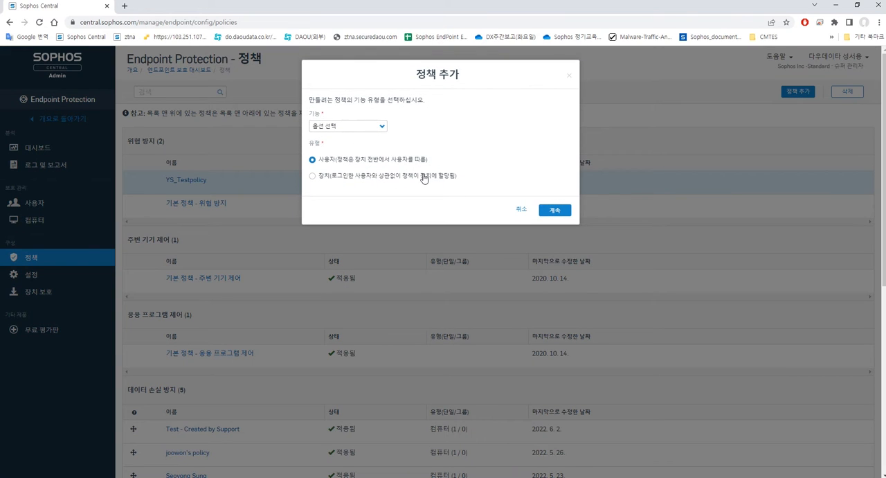
pyautogui.click(380, 130)
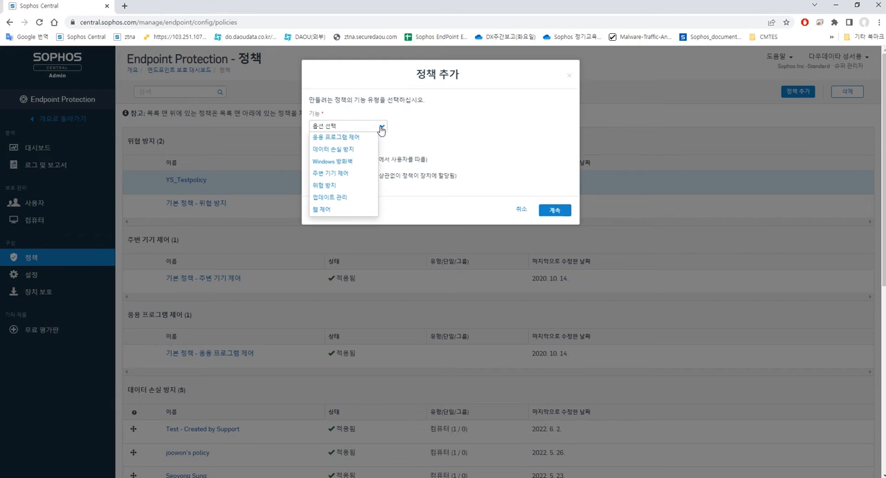
pyautogui.click(339, 187)
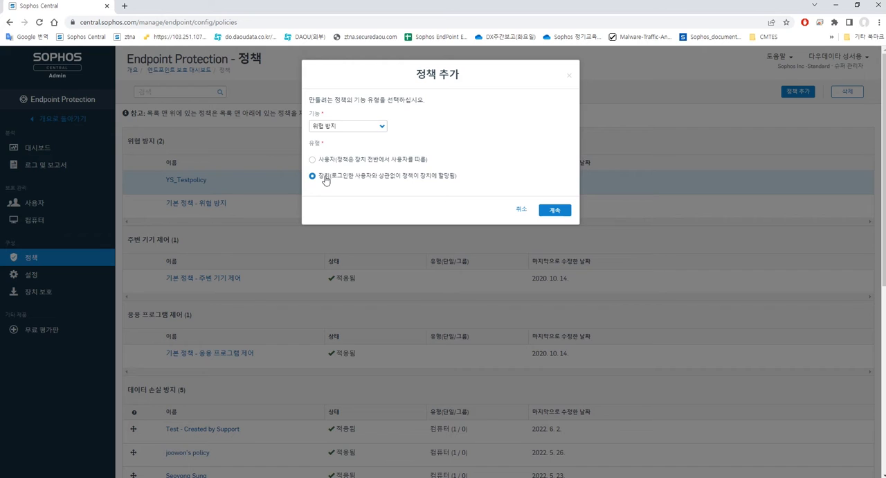
pyautogui.click(563, 211)
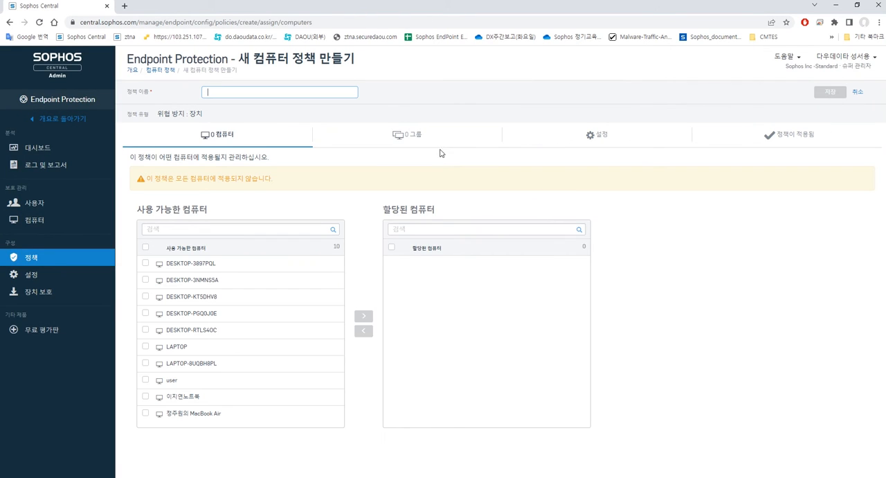
# Name the policy test and assign computers DESKTOP-3NMNSSA and DESKTOP-KT5DHV8 to it
pyautogui.click(296, 93)
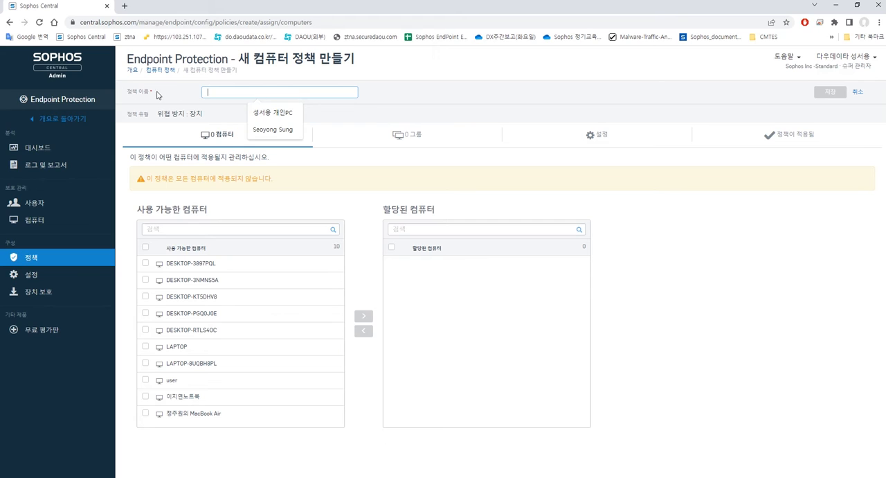
pyautogui.write('test')
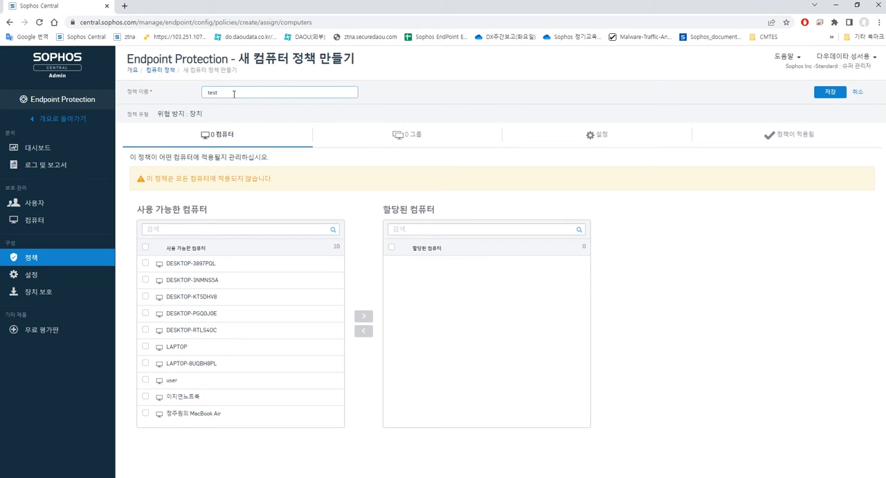
pyautogui.click(193, 281)
pyautogui.click(198, 299)
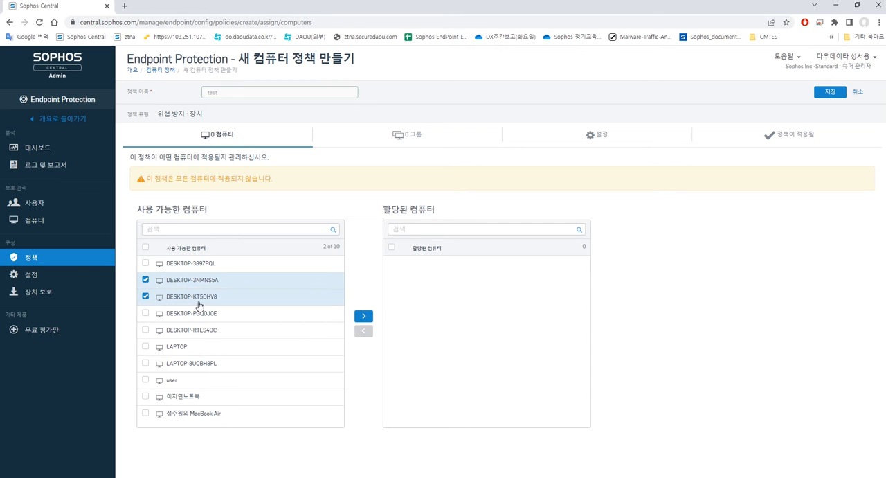
pyautogui.click(363, 316)
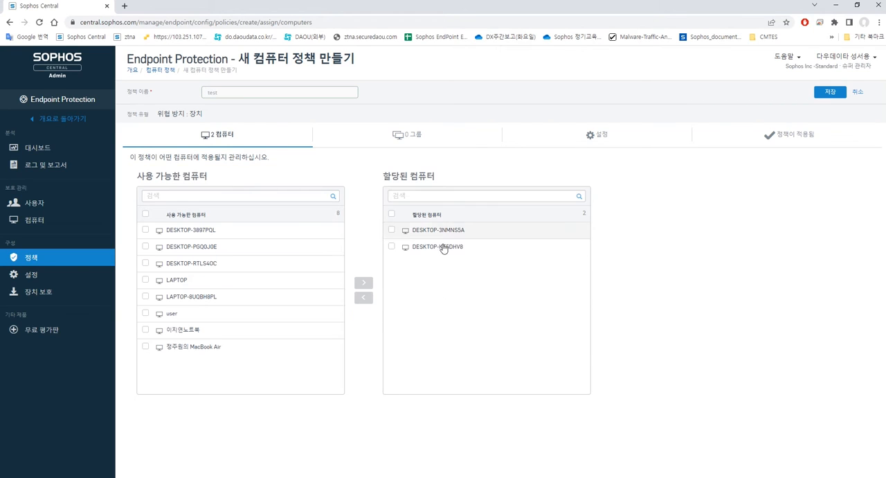
# In the policy settings, clear recommended settings and switch off shellcode, CTF, side-loading and malicious behaviour protections
pyautogui.click(597, 135)
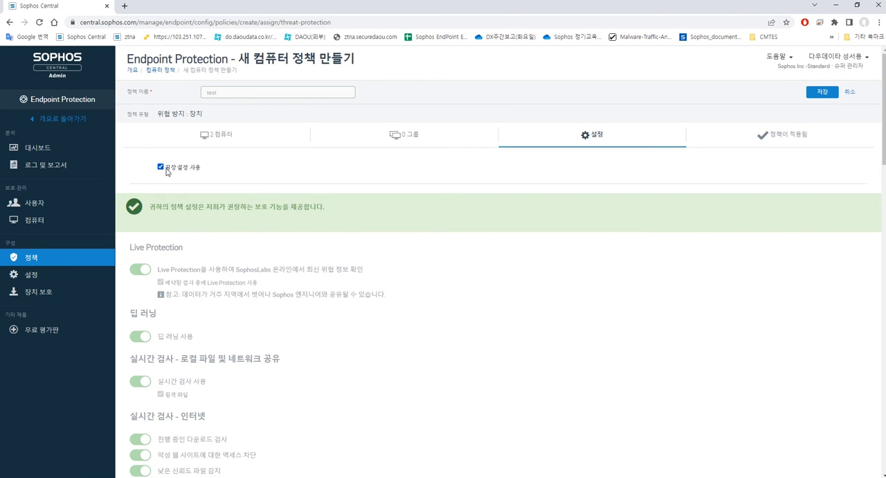
pyautogui.click(161, 167)
pyautogui.scroll(-15, 179, 287)
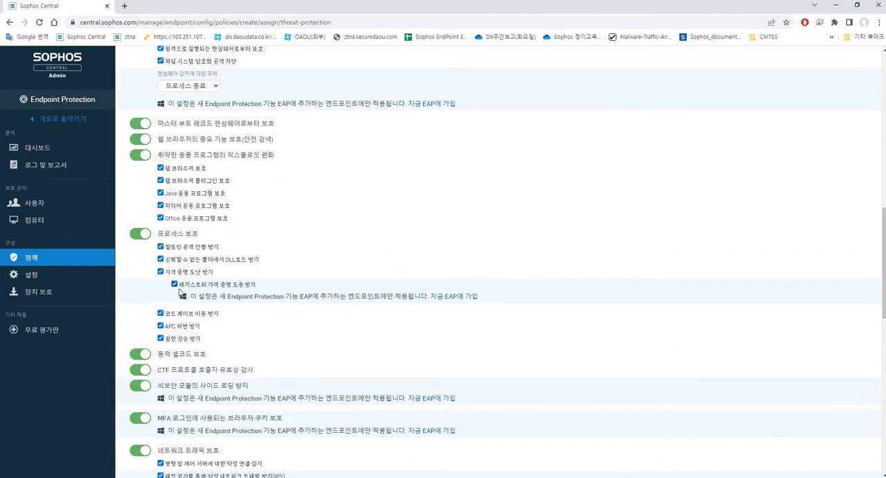
pyautogui.click(139, 234)
pyautogui.click(141, 201)
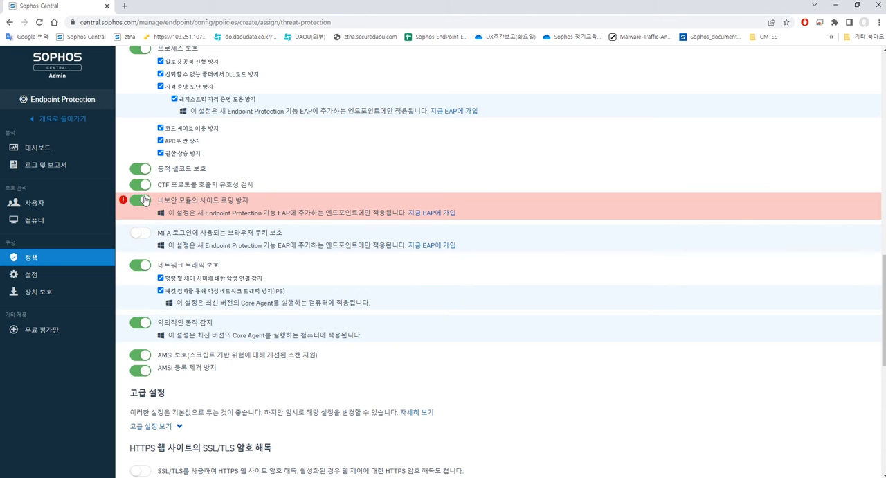
pyautogui.click(140, 184)
pyautogui.click(146, 169)
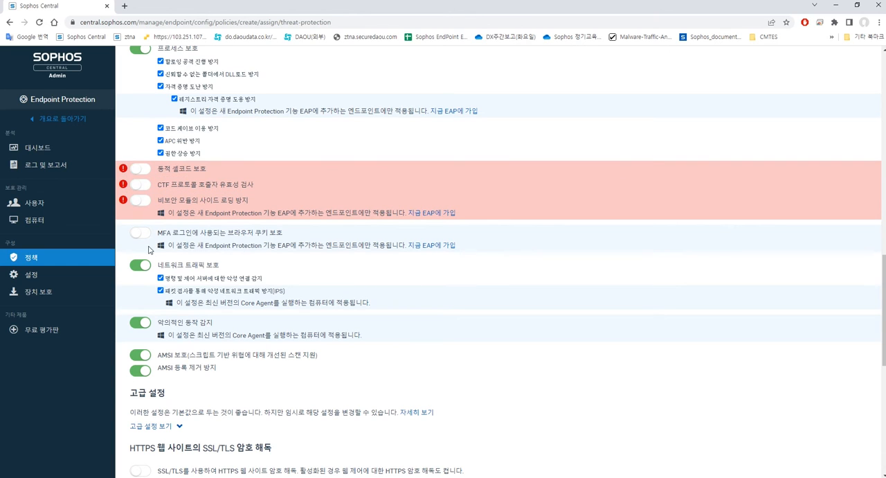
pyautogui.click(142, 322)
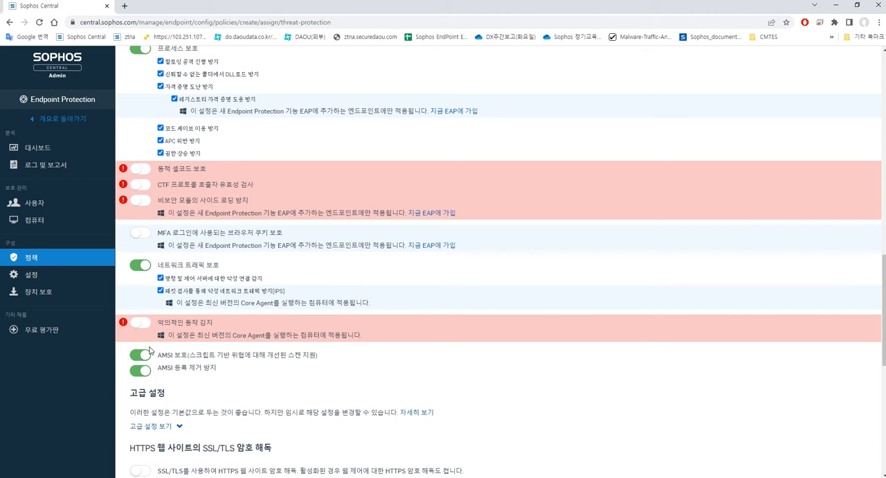
# Switch Live Protection off and back on, then re-enable the recommended settings
pyautogui.scroll(-2, 285, 332)
pyautogui.scroll(15, 286, 332)
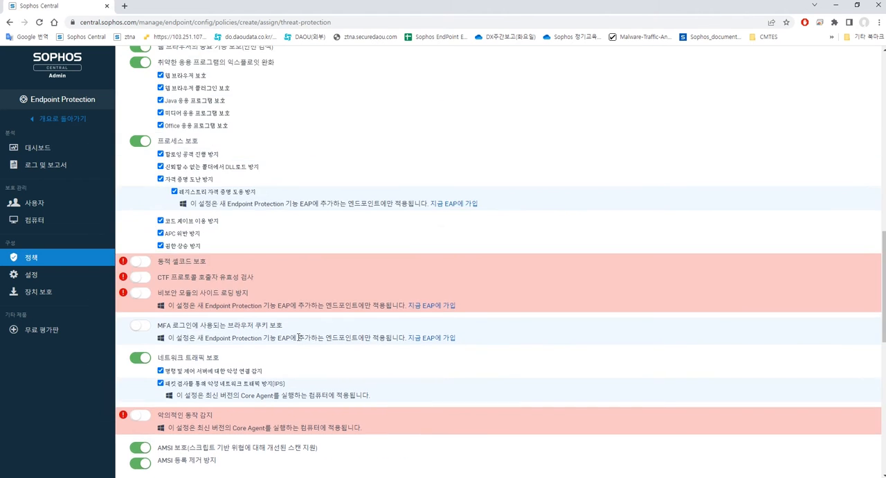
pyautogui.scroll(2, 305, 330)
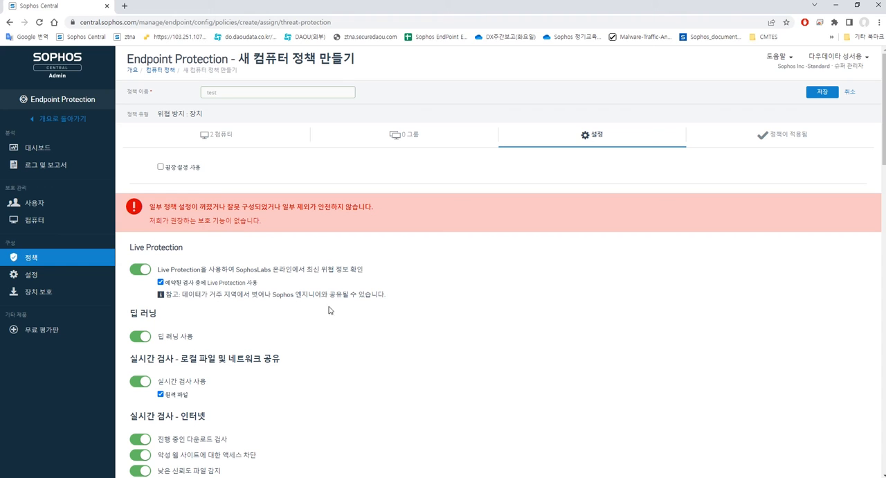
pyautogui.click(141, 271)
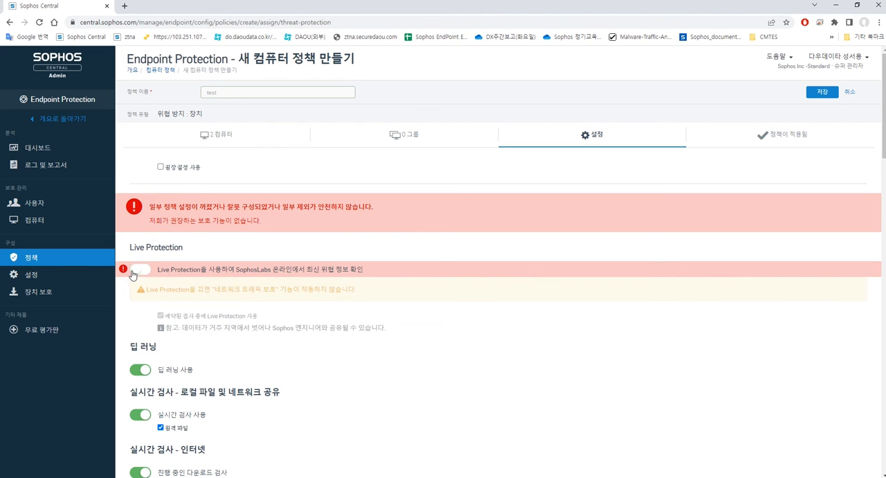
pyautogui.click(140, 270)
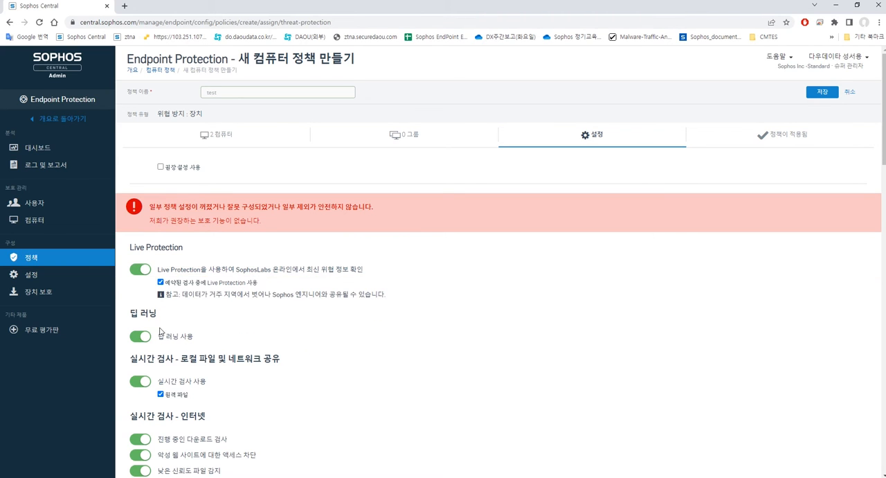
pyautogui.click(161, 167)
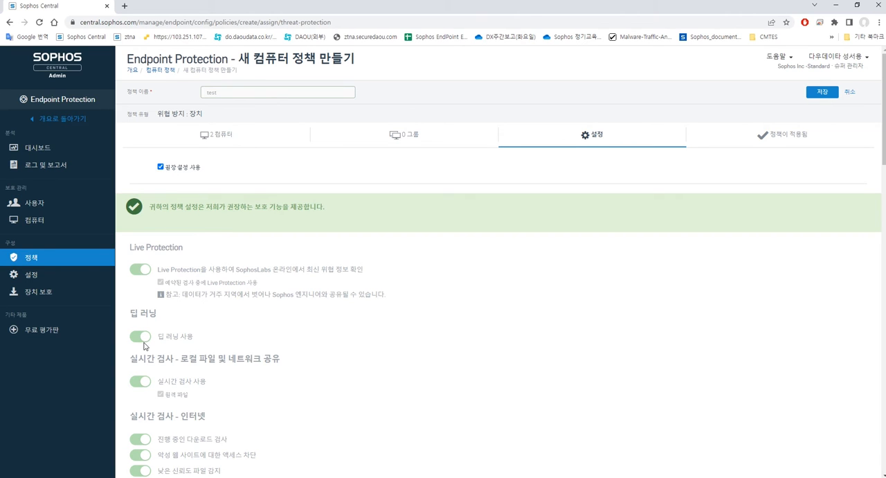
# Clear recommended settings and switch off deep learning, real-time scanning, download scanning and malicious website blocking
pyautogui.scroll(-2, 142, 343)
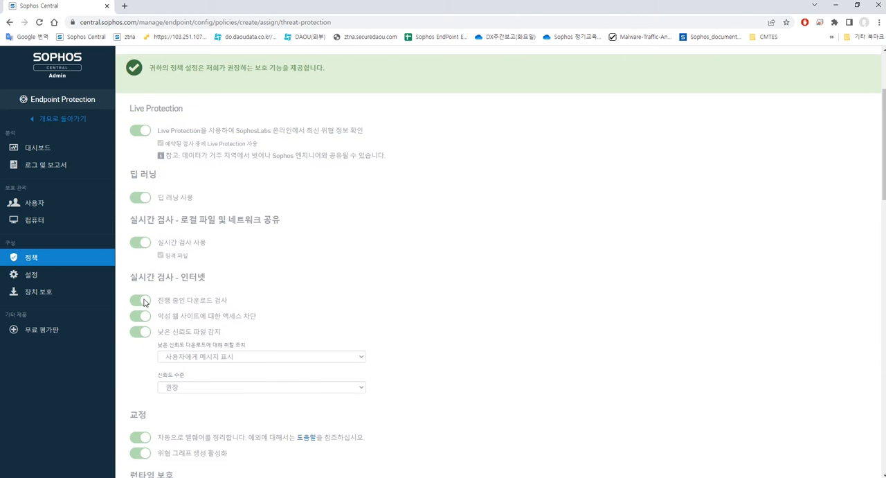
pyautogui.scroll(2, 165, 316)
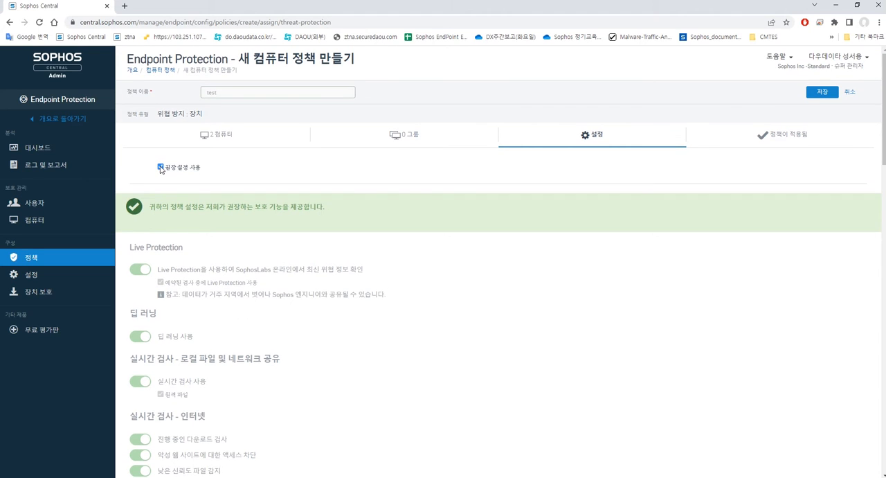
pyautogui.click(161, 167)
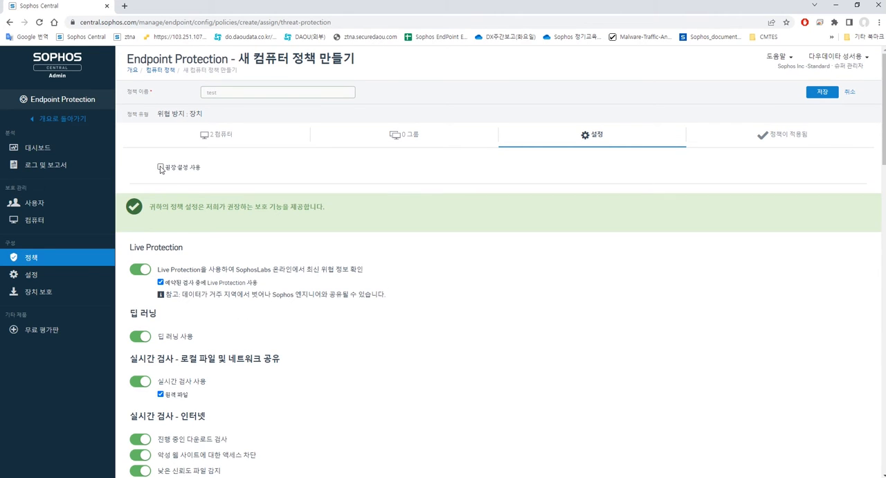
pyautogui.click(140, 336)
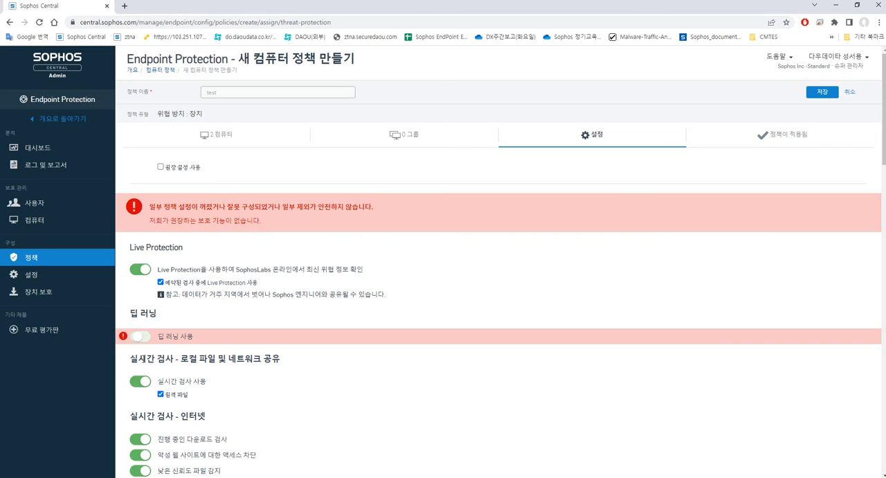
pyautogui.click(140, 381)
pyautogui.scroll(-1, 139, 388)
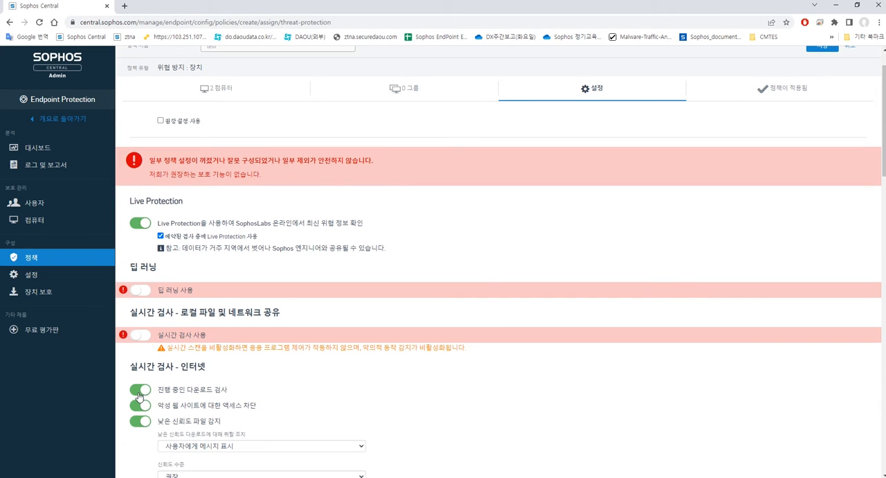
pyautogui.click(140, 391)
pyautogui.click(140, 405)
# Switch those protections back on and re-enable the recommended settings
pyautogui.click(141, 334)
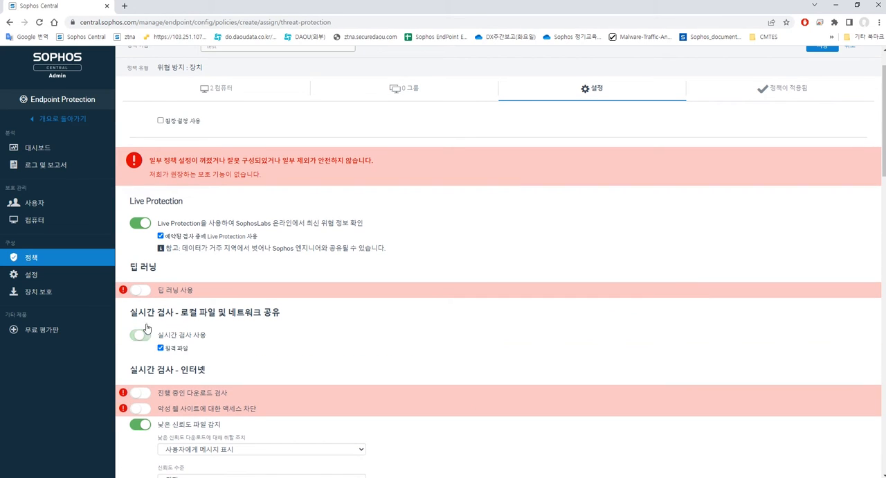
pyautogui.click(140, 290)
pyautogui.click(140, 393)
pyautogui.click(140, 409)
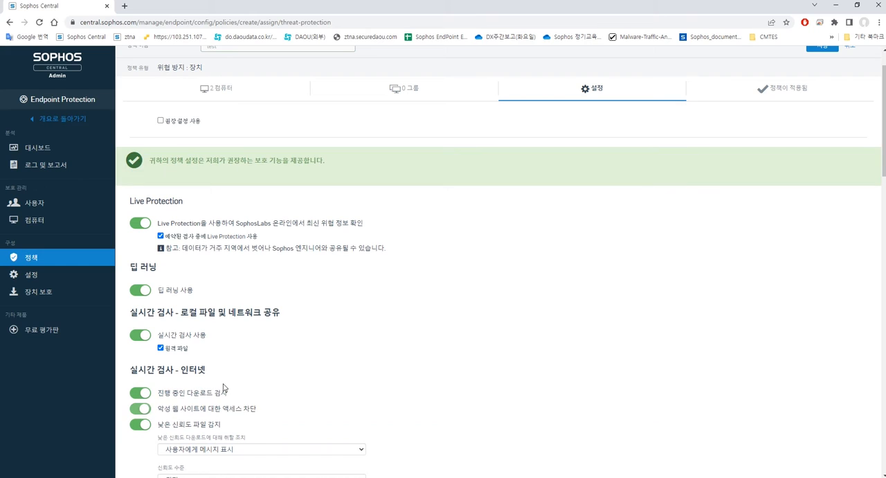
pyautogui.click(159, 120)
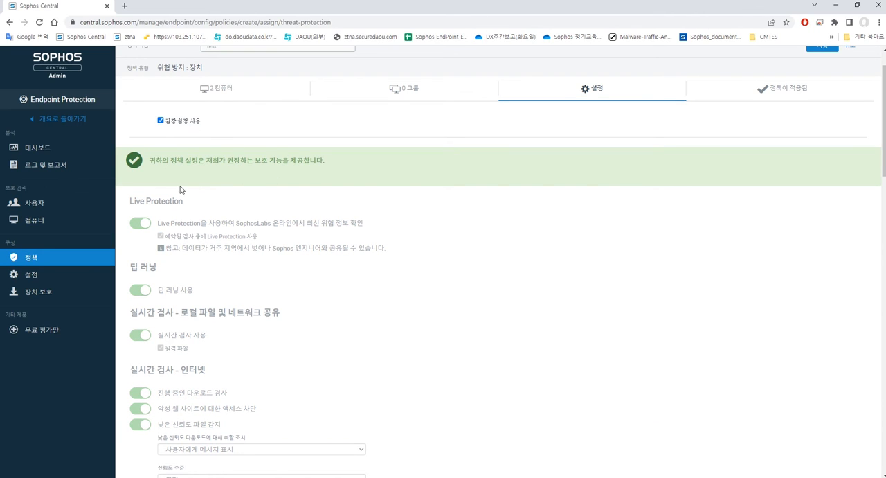
# Save the test policy
pyautogui.scroll(-1, 357, 170)
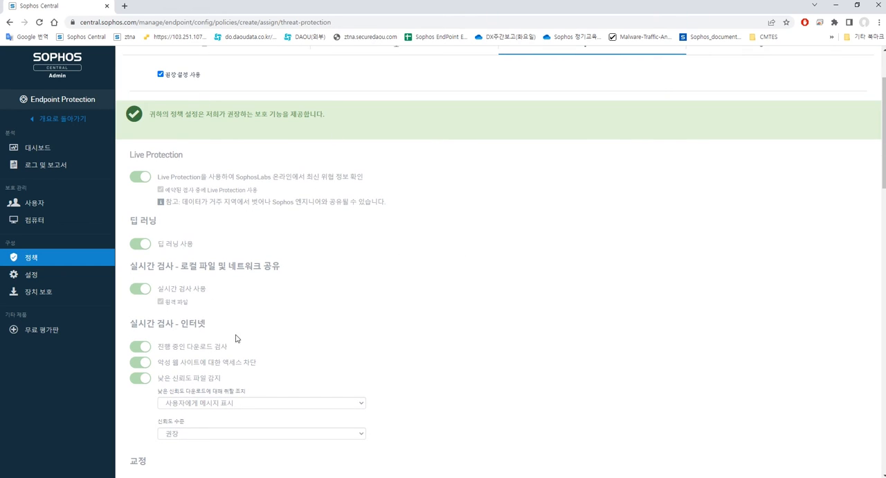
pyautogui.scroll(-15, 362, 252)
pyautogui.scroll(20, 373, 305)
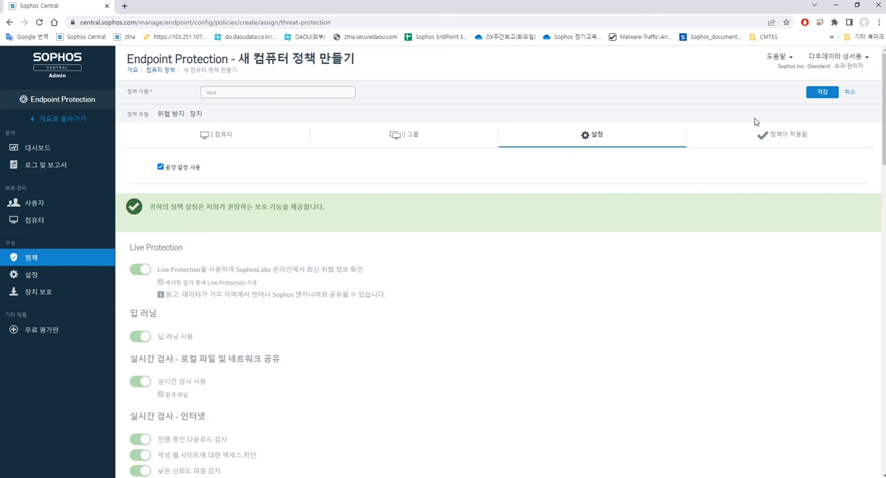
pyautogui.click(817, 94)
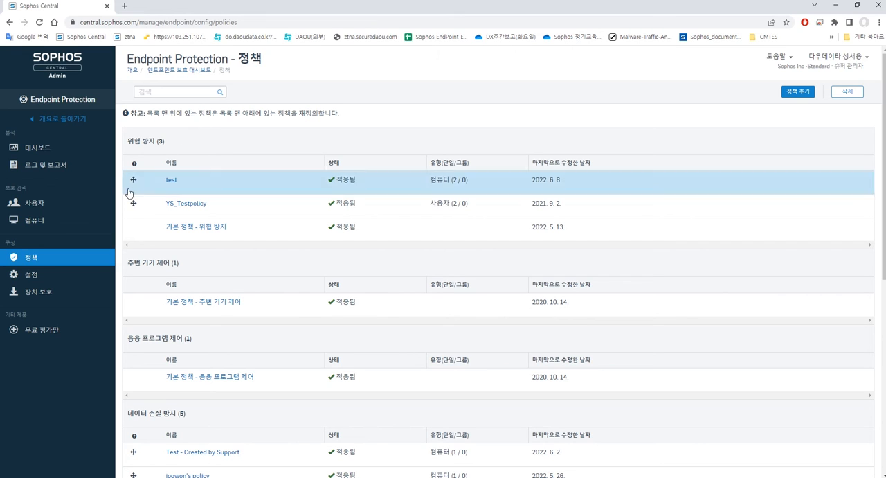
# Move the test policy below YS_Testpolicy in the Threat Protection policy order
pyautogui.moveTo(153, 180); pyautogui.dragTo(143, 208)
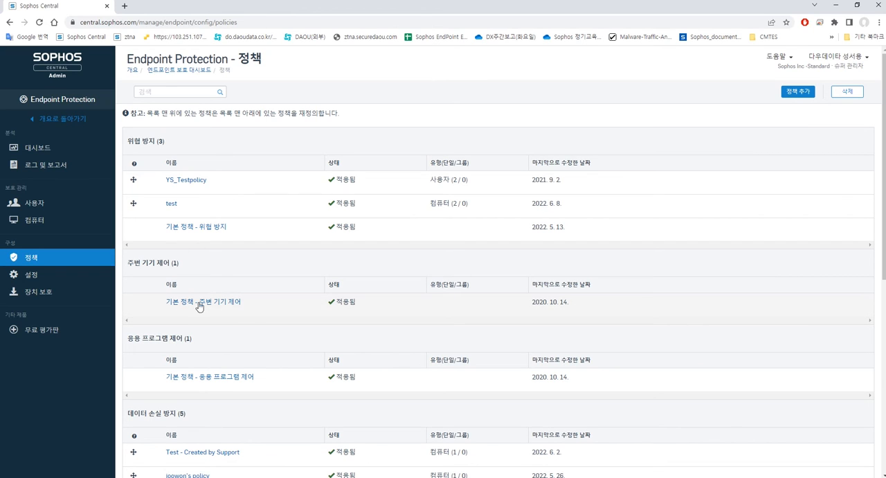
pyautogui.click(793, 91)
pyautogui.click(323, 131)
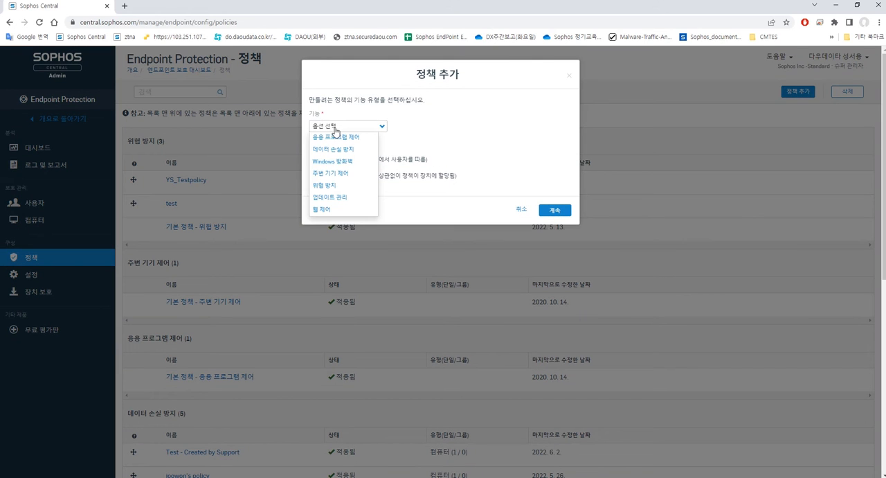
pyautogui.click(324, 172)
pyautogui.click(345, 181)
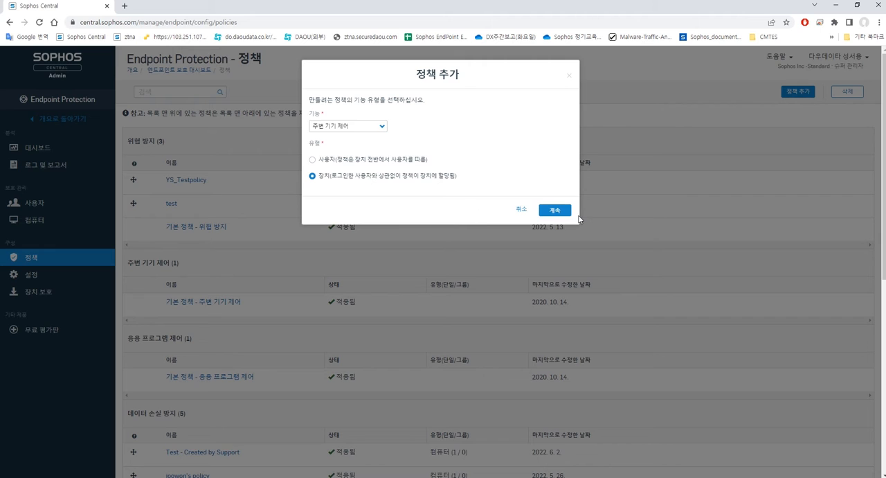
pyautogui.click(521, 209)
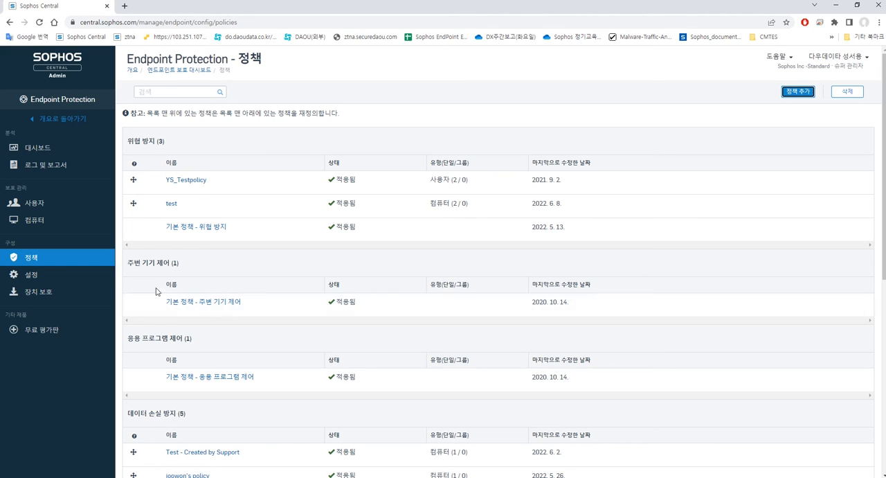
# Open the default peripheral control policy's settings and choose to control access by peripheral type and add exceptions
pyautogui.click(221, 303)
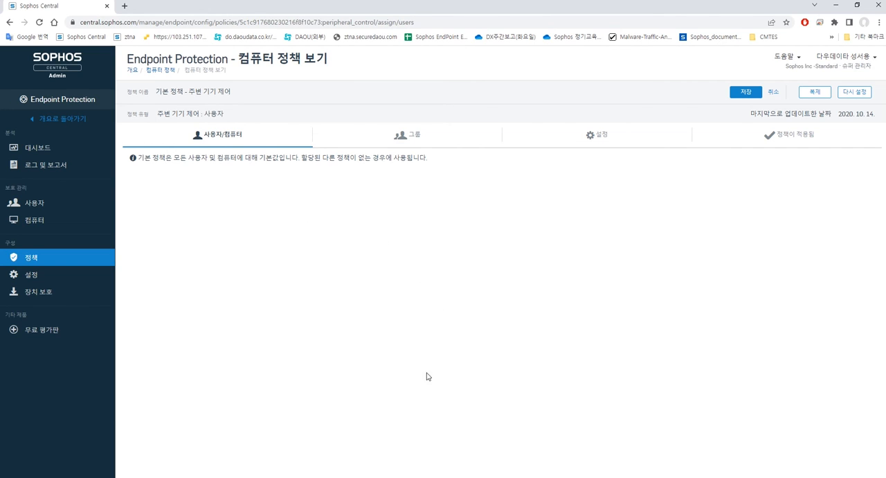
pyautogui.click(428, 134)
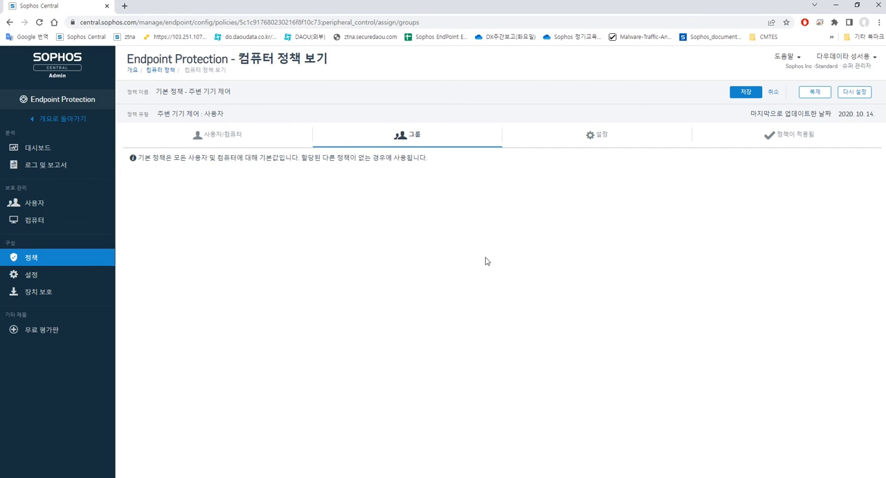
pyautogui.click(579, 135)
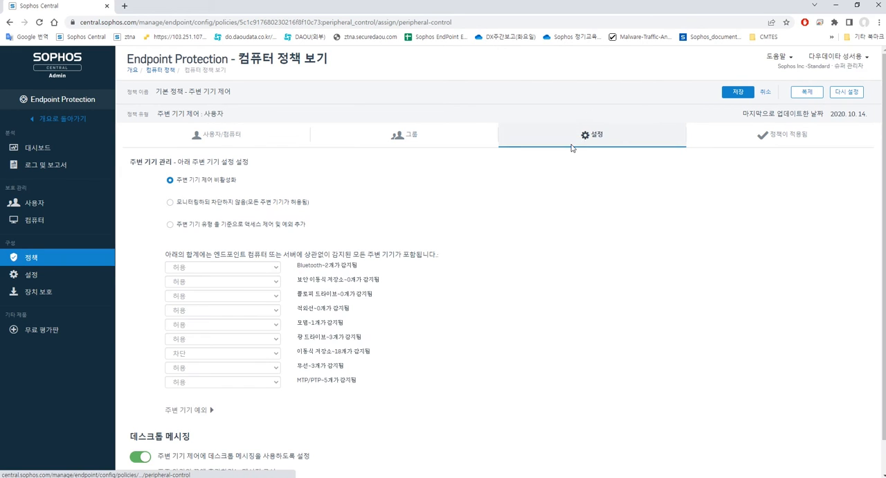
pyautogui.moveTo(601, 126); pyautogui.dragTo(443, 136)
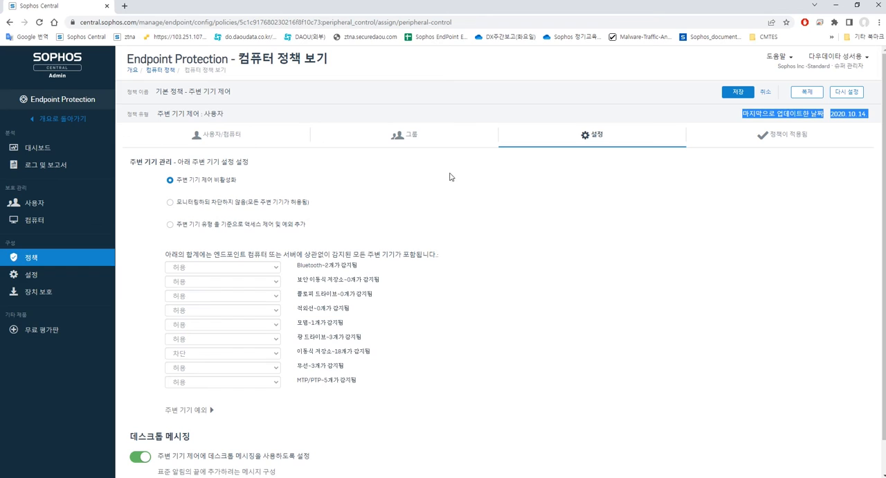
pyautogui.moveTo(587, 178); pyautogui.dragTo(588, 191)
pyautogui.click(292, 186)
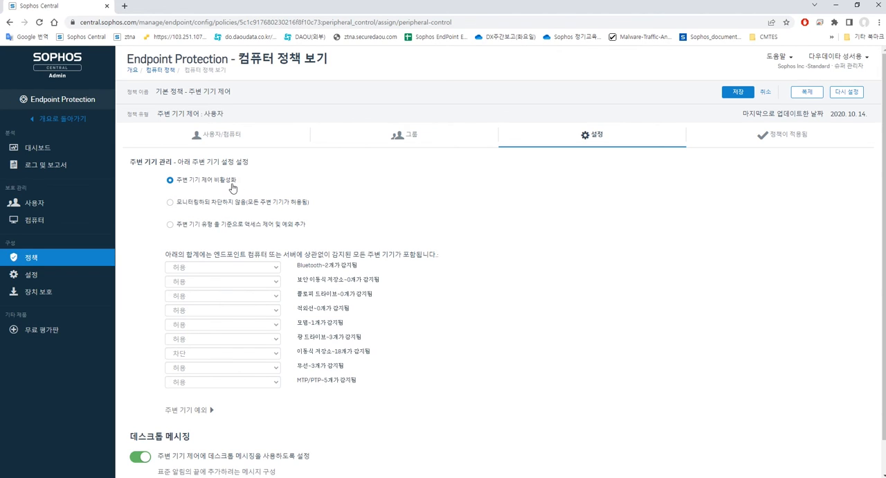
pyautogui.click(170, 205)
pyautogui.click(170, 224)
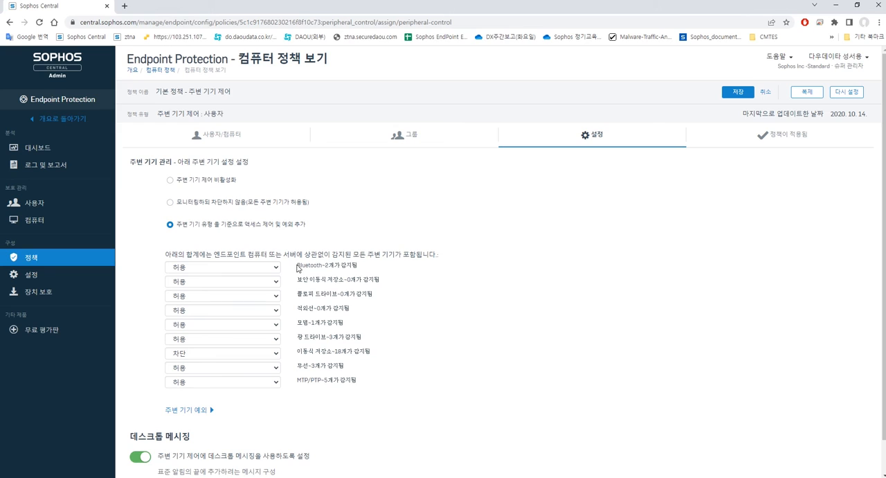
# Set the removable storage (이동식 저장소) peripheral type to 차단
pyautogui.moveTo(298, 267); pyautogui.dragTo(306, 325)
pyautogui.click(302, 368)
pyautogui.moveTo(299, 352); pyautogui.dragTo(346, 353)
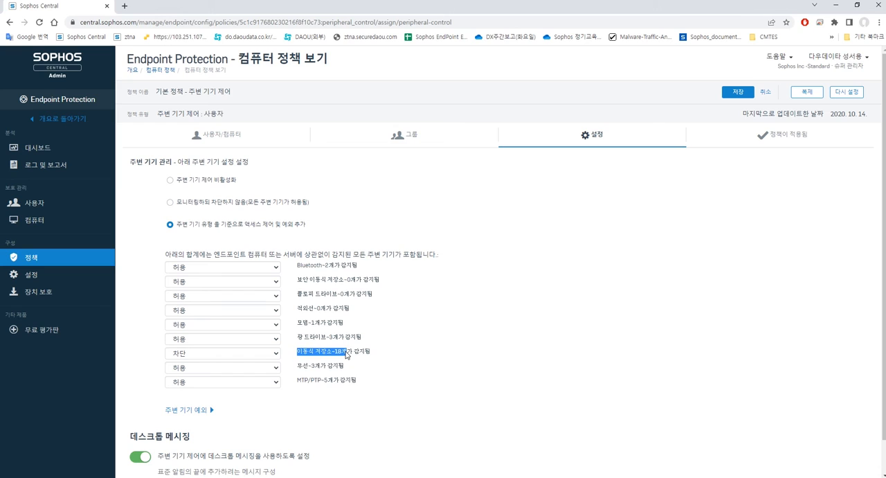
pyautogui.click(346, 355)
pyautogui.moveTo(300, 353); pyautogui.dragTo(337, 355)
pyautogui.click(337, 355)
pyautogui.click(252, 353)
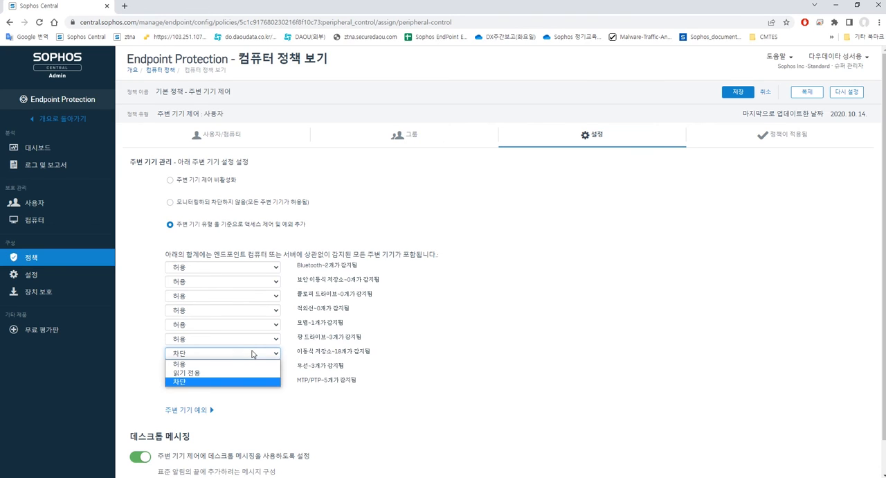
pyautogui.click(215, 381)
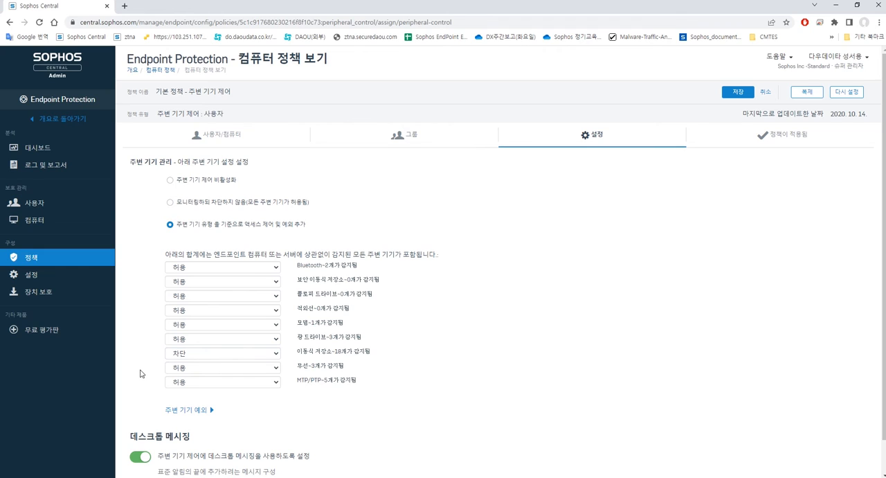
# Open the peripheral exception dialog and select the SanDisk Cruzer Blade USB removable storage device
pyautogui.scroll(-1, 145, 372)
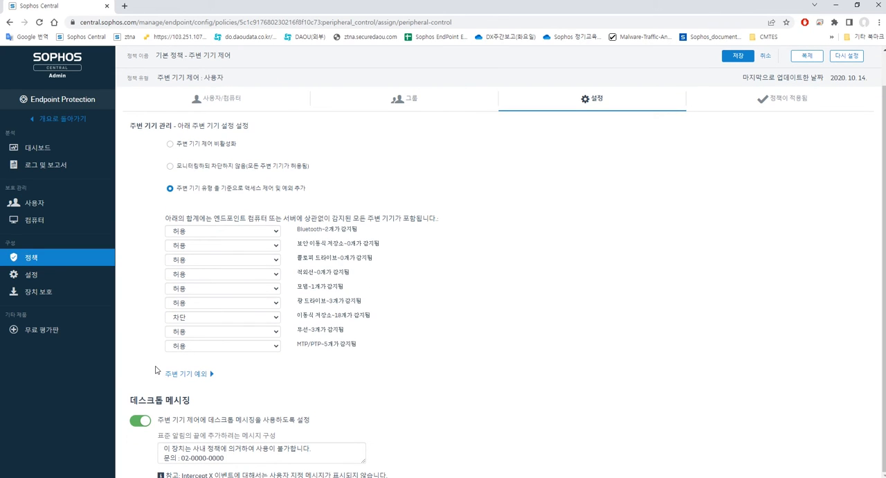
pyautogui.click(186, 378)
pyautogui.scroll(-4, 227, 320)
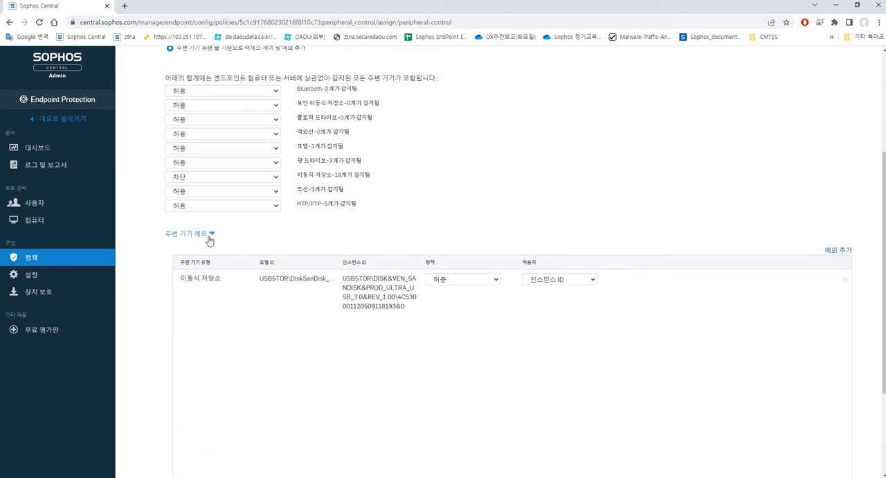
pyautogui.click(839, 251)
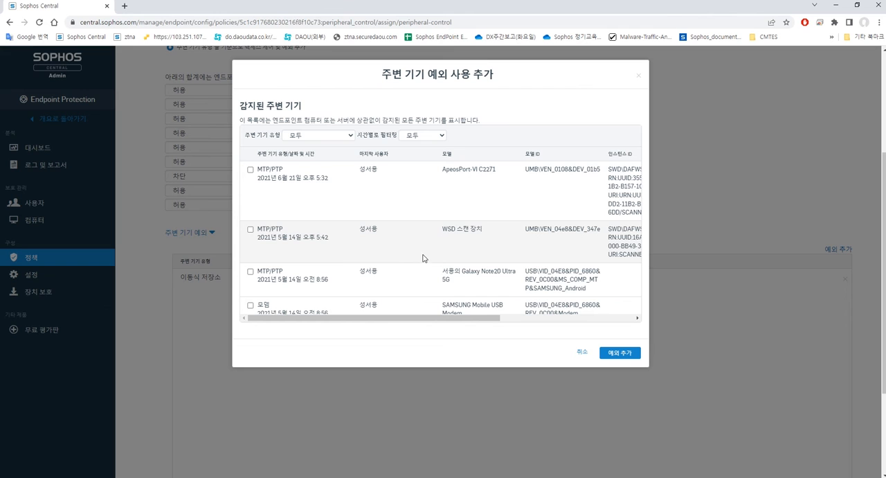
pyautogui.scroll(-3, 415, 253)
pyautogui.scroll(1, 402, 254)
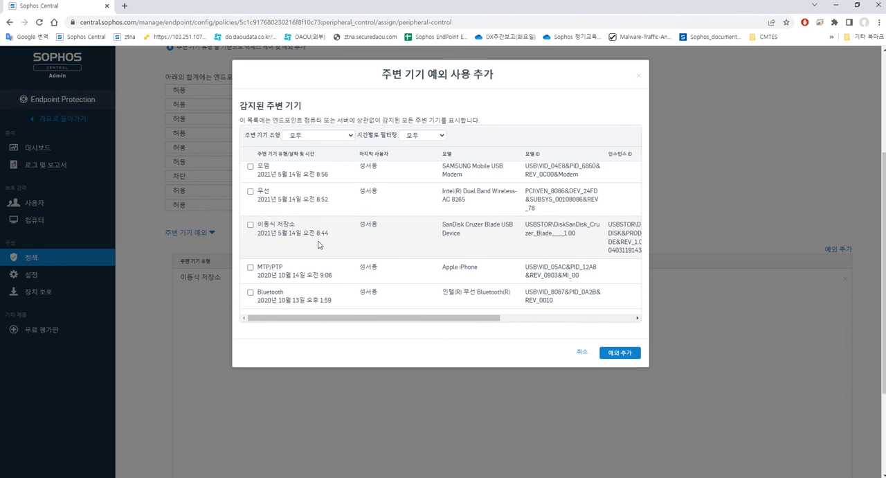
pyautogui.click(250, 225)
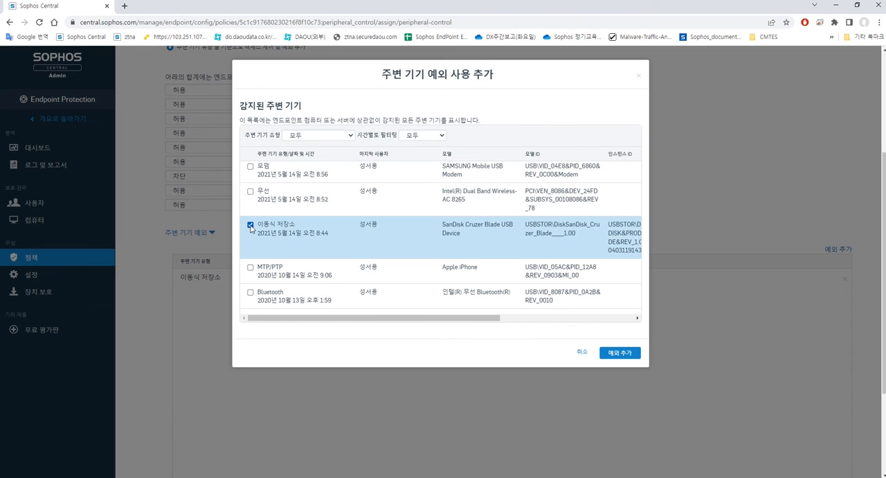
pyautogui.moveTo(448, 233); pyautogui.dragTo(443, 224)
pyautogui.moveTo(401, 320); pyautogui.dragTo(589, 323)
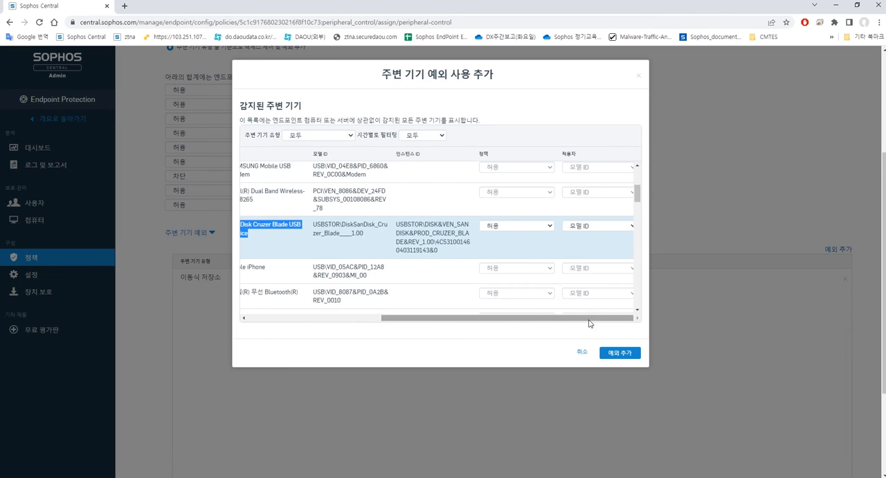
# Add the SanDisk device as a 허용 exception applied by 인스턴스 ID, then save the policy
pyautogui.click(516, 226)
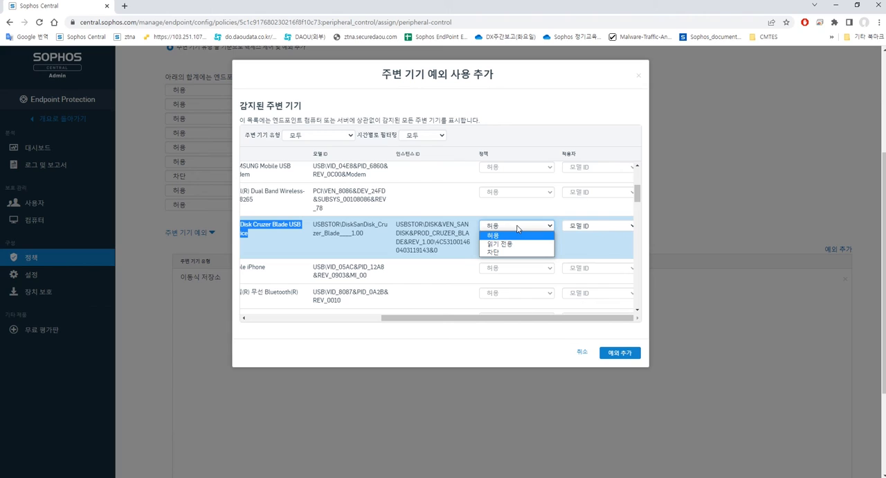
pyautogui.click(503, 238)
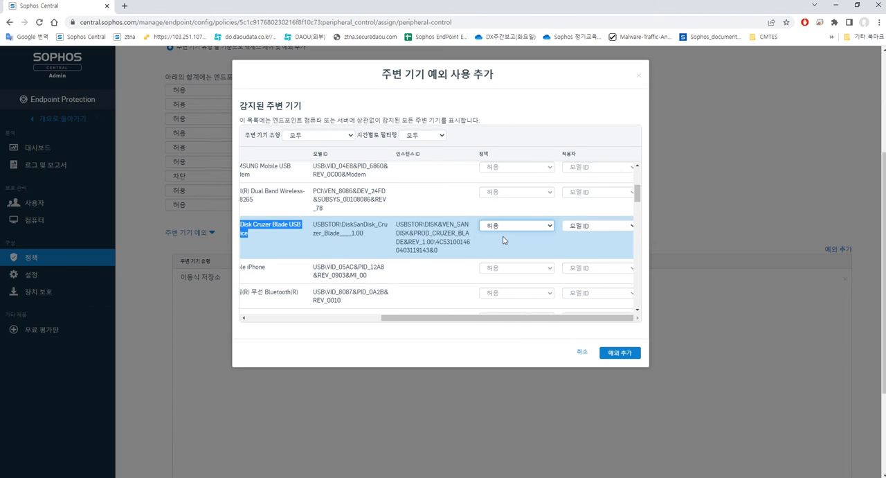
pyautogui.click(601, 228)
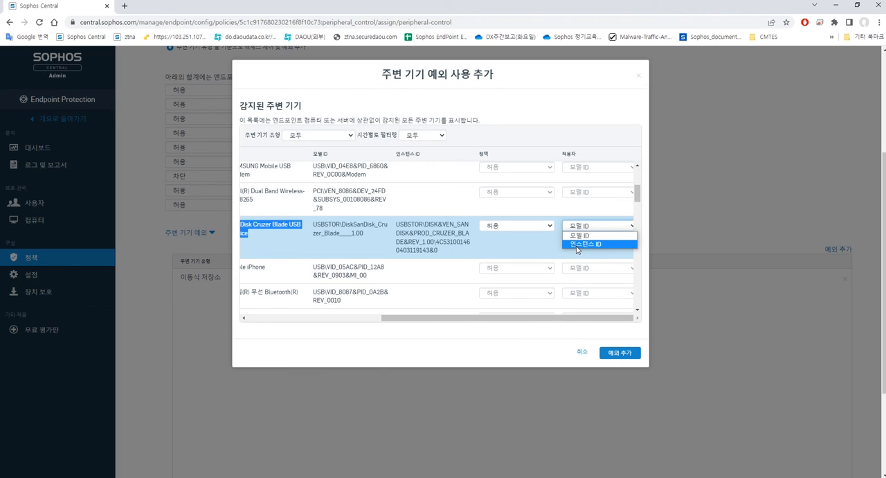
pyautogui.click(577, 245)
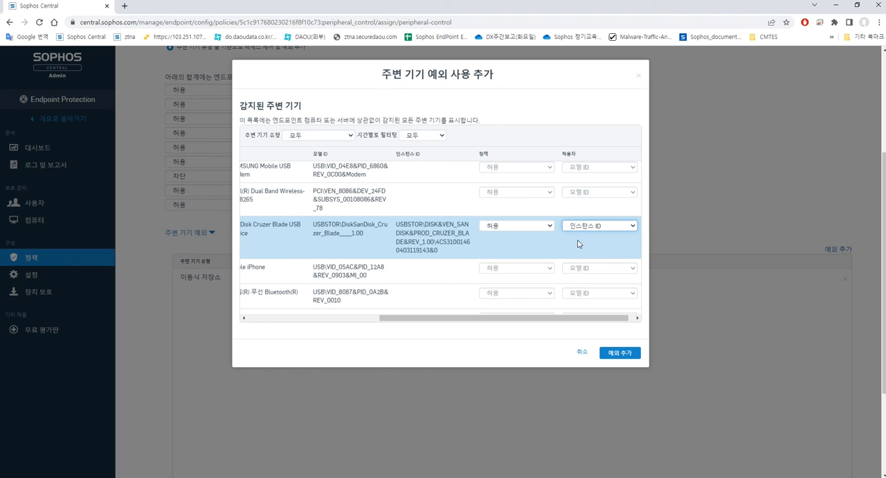
pyautogui.moveTo(488, 319); pyautogui.dragTo(353, 320)
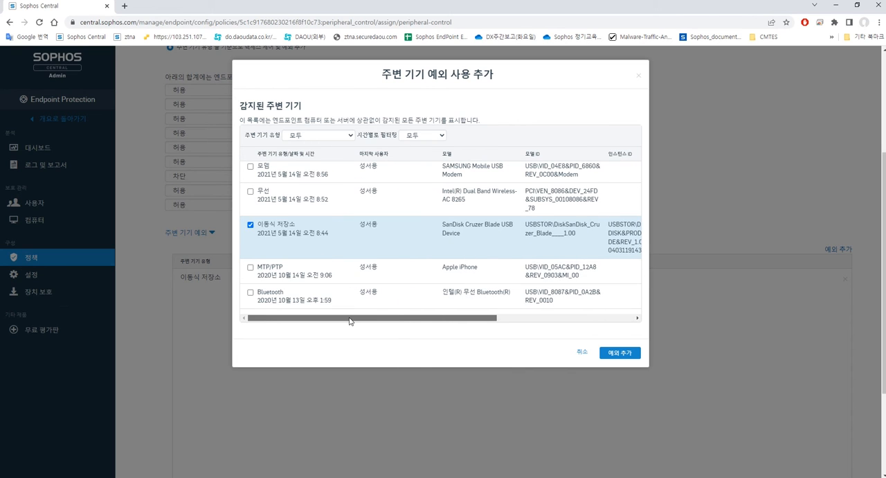
pyautogui.click(619, 353)
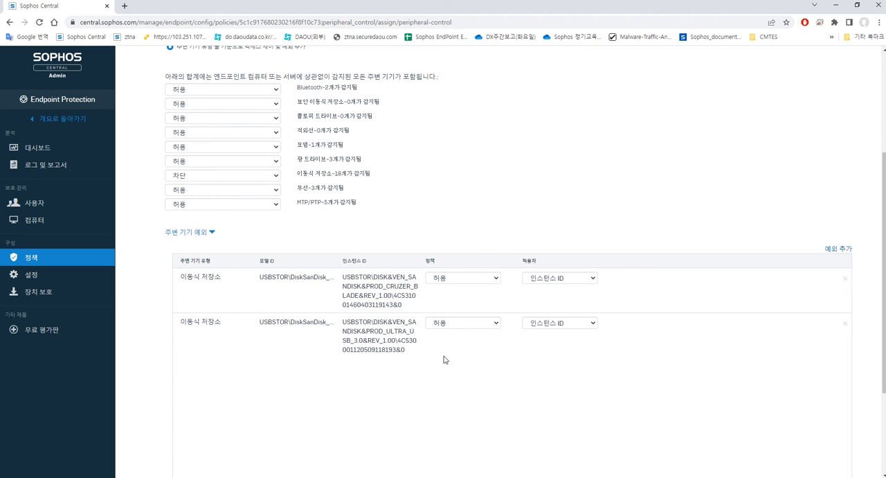
pyautogui.scroll(5, 445, 359)
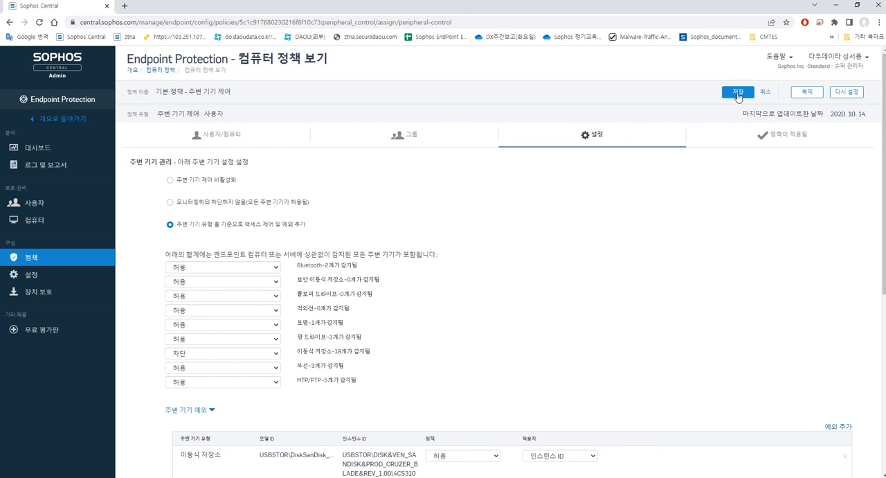
pyautogui.click(738, 93)
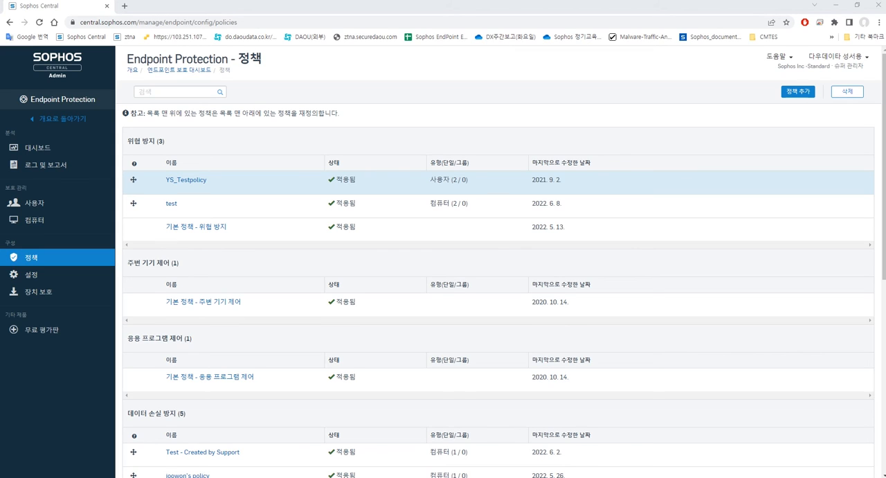
pyautogui.moveTo(196, 341)
pyautogui.mouseDown()
pyautogui.moveTo(135, 340)
pyautogui.moveTo(187, 337)
pyautogui.mouseUp()
pyautogui.click(135, 341)
pyautogui.click(188, 337)
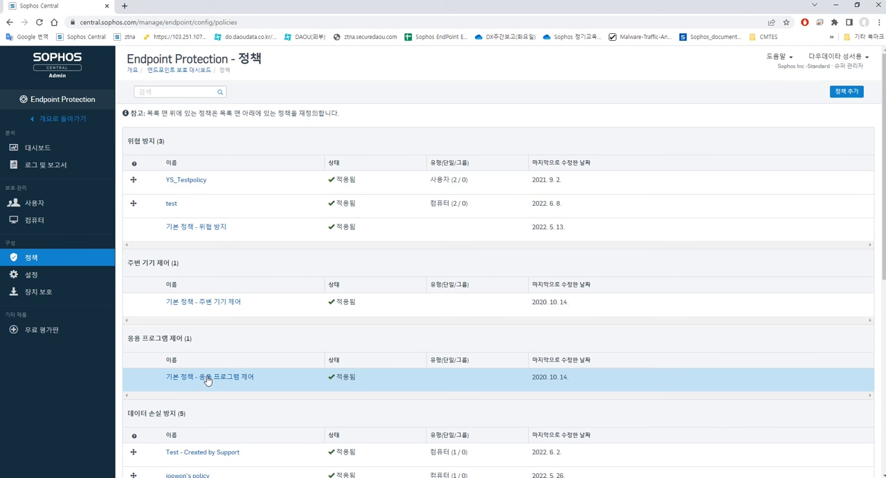
# Open the default application control policy's application list and browse its categories
pyautogui.click(208, 378)
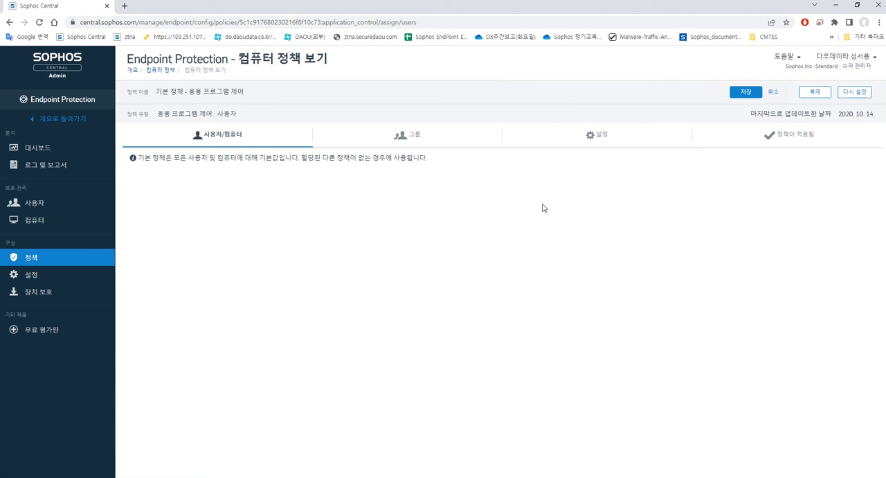
pyautogui.click(571, 142)
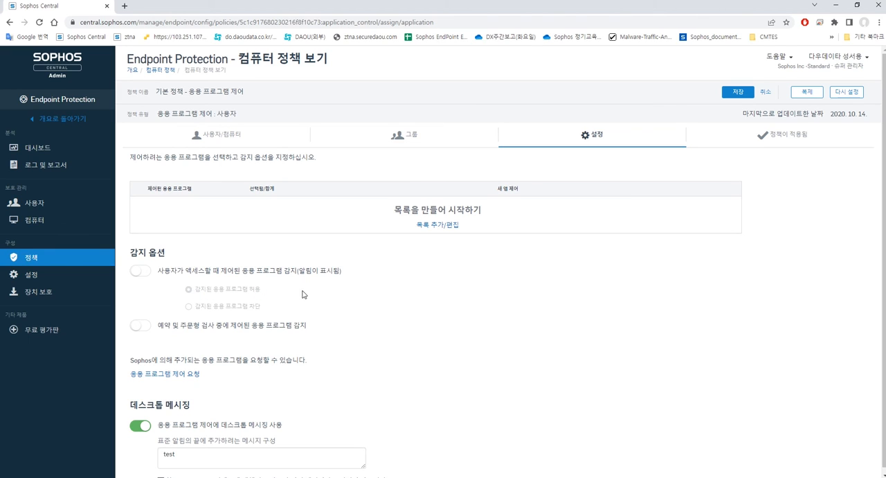
pyautogui.click(420, 229)
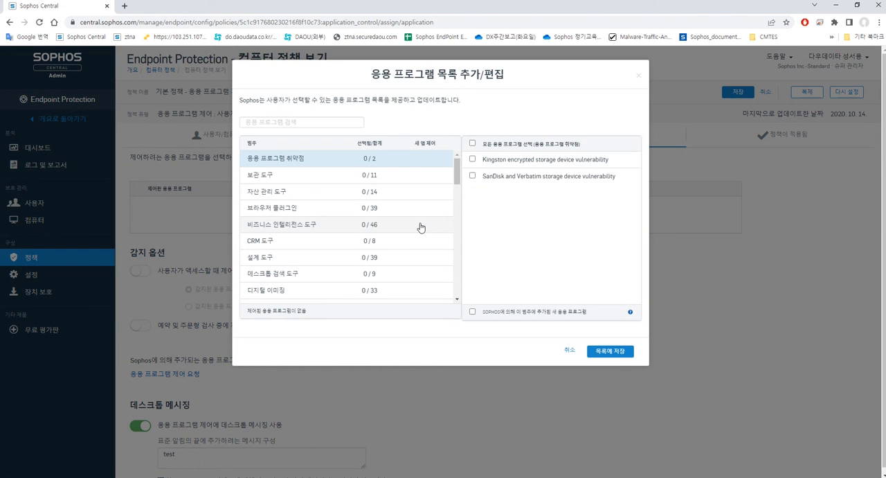
pyautogui.click(420, 177)
pyautogui.click(420, 193)
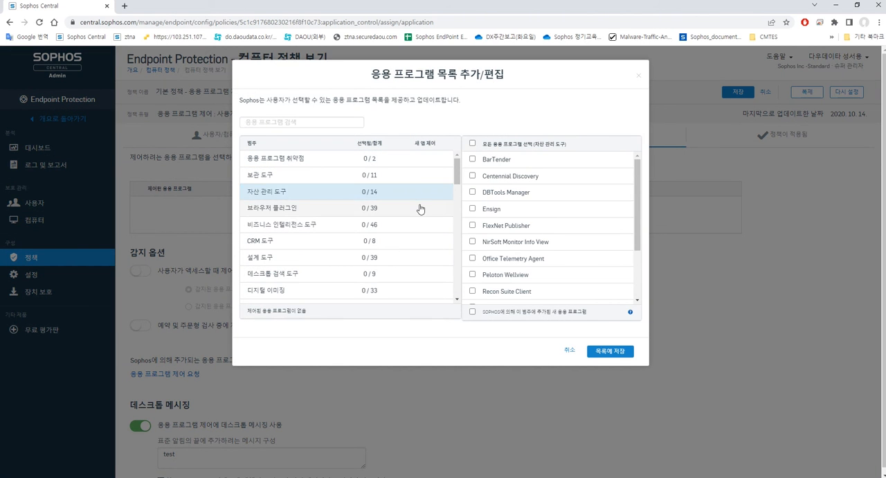
pyautogui.click(420, 209)
pyautogui.click(417, 224)
pyautogui.click(416, 242)
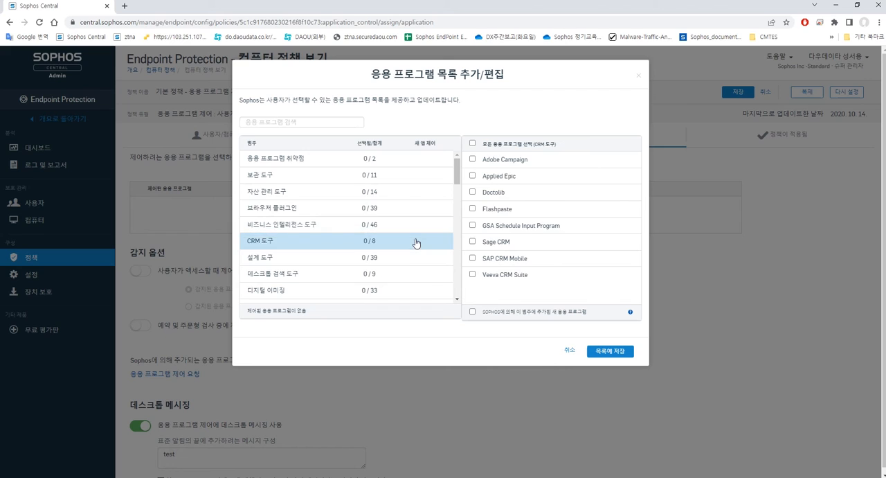
pyautogui.click(414, 257)
pyautogui.click(414, 273)
pyautogui.scroll(-1, 447, 243)
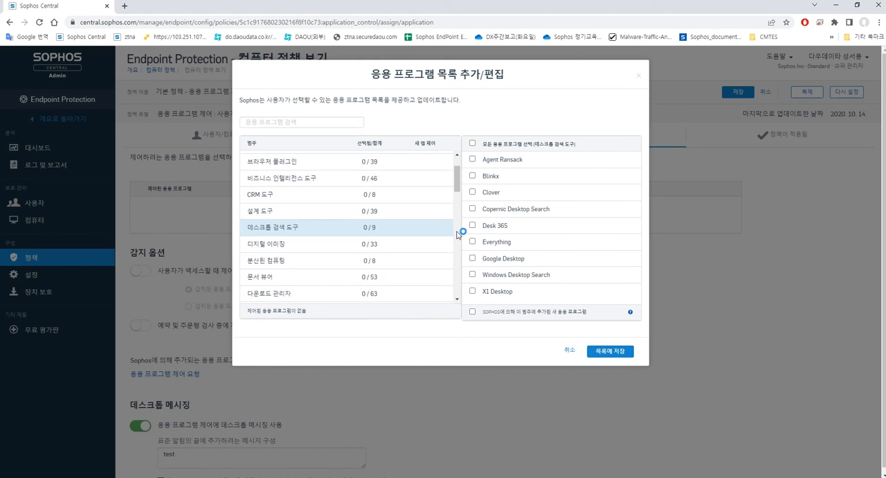
# Select Copernic Desktop Search, Desk 365, Everything and Google Desktop under 데스크톱 검색 도구 and save the list
pyautogui.click(472, 209)
pyautogui.click(472, 225)
pyautogui.click(472, 241)
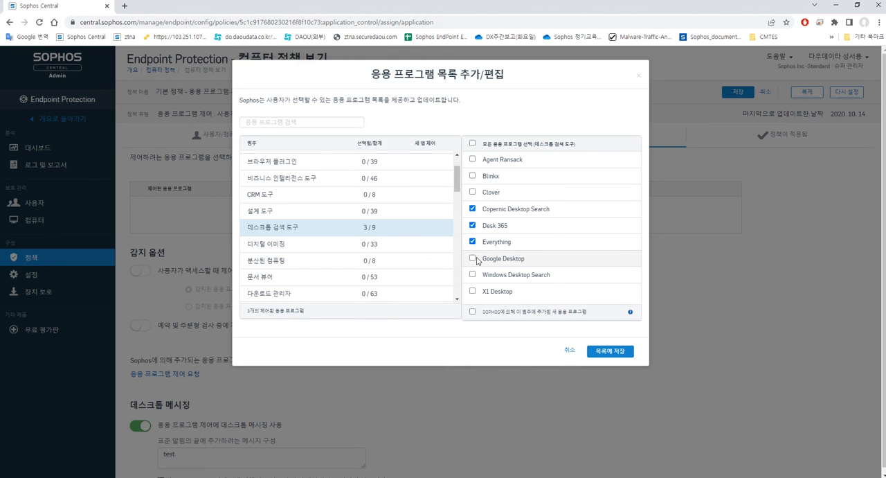
pyautogui.click(473, 259)
pyautogui.click(601, 351)
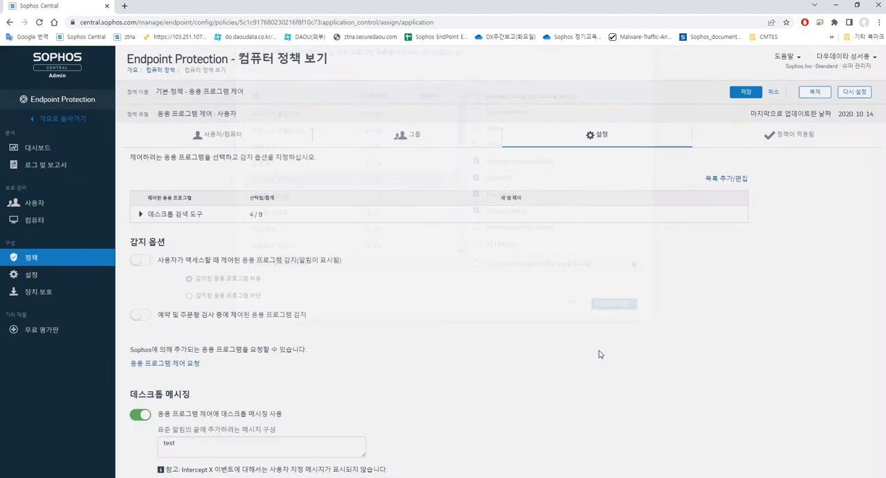
# Turn on detection of controlled applications when users access them, and open the application control request page
pyautogui.click(141, 261)
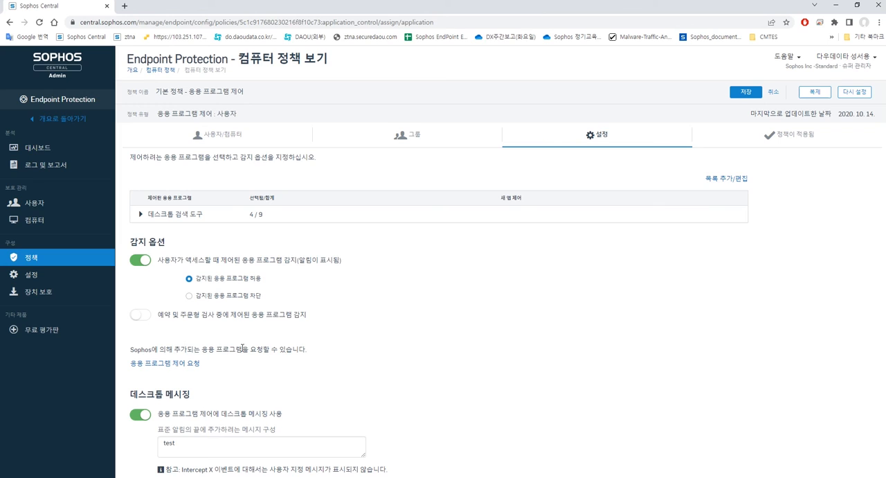
pyautogui.click(168, 363)
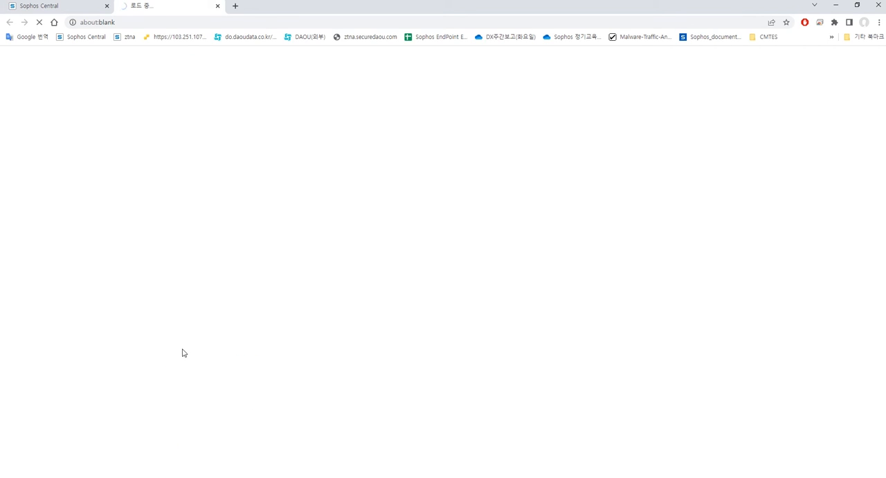
pyautogui.click(90, 9)
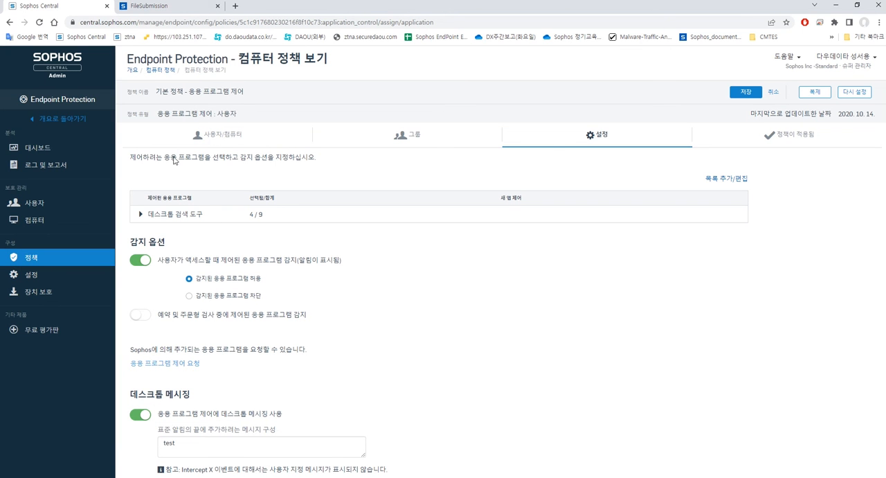
# Browse the application list categories and the Submit a Sample page's Application Control option
pyautogui.click(725, 179)
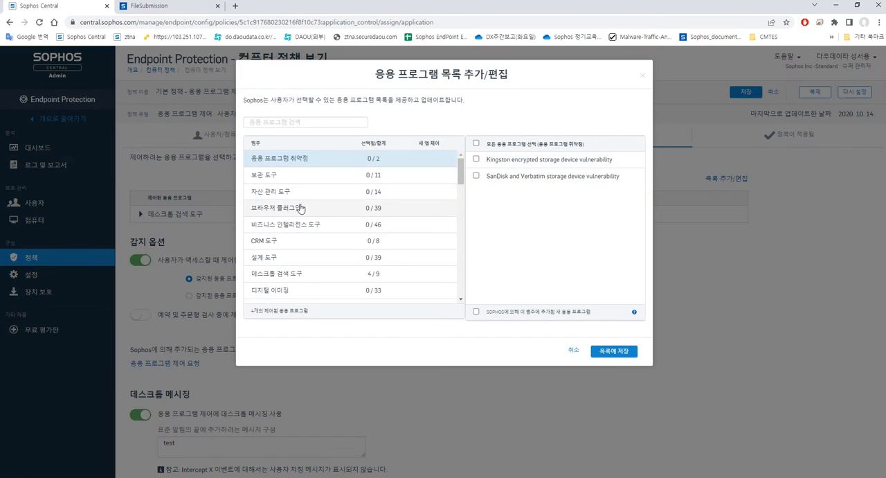
pyautogui.scroll(-5, 298, 211)
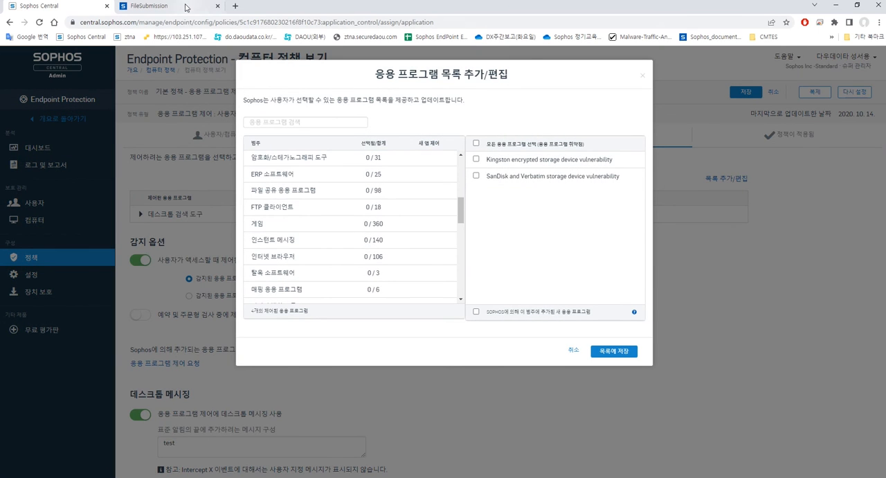
pyautogui.click(187, 8)
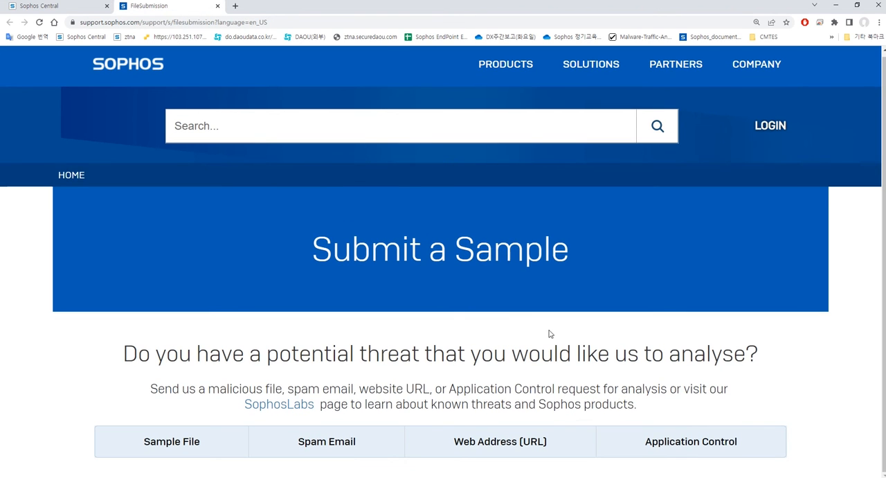
pyautogui.click(87, 9)
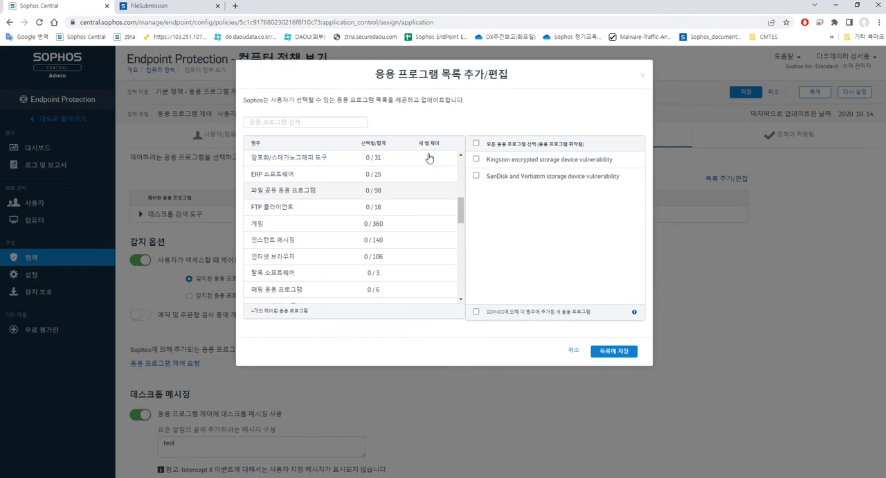
# Search the application list for kakao, select KakaoTalk under 인스턴트 메시징 and save the list
pyautogui.click(315, 121)
pyautogui.write('kakao')
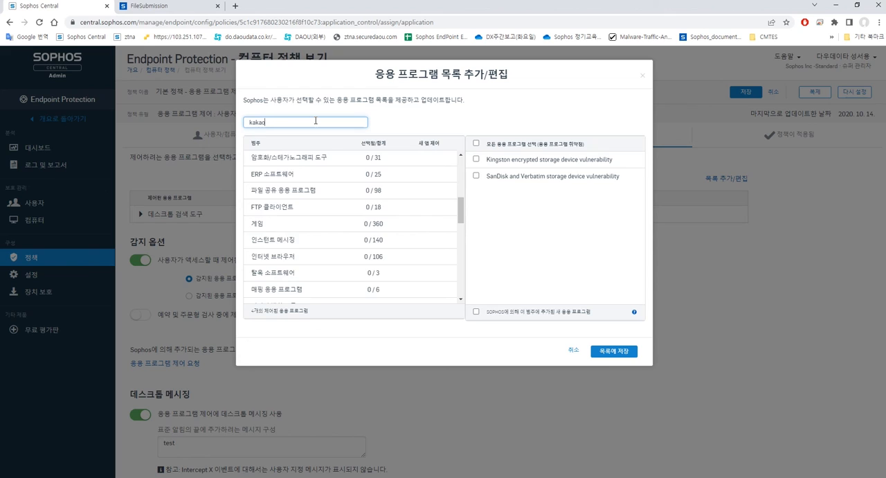
pyautogui.click(476, 160)
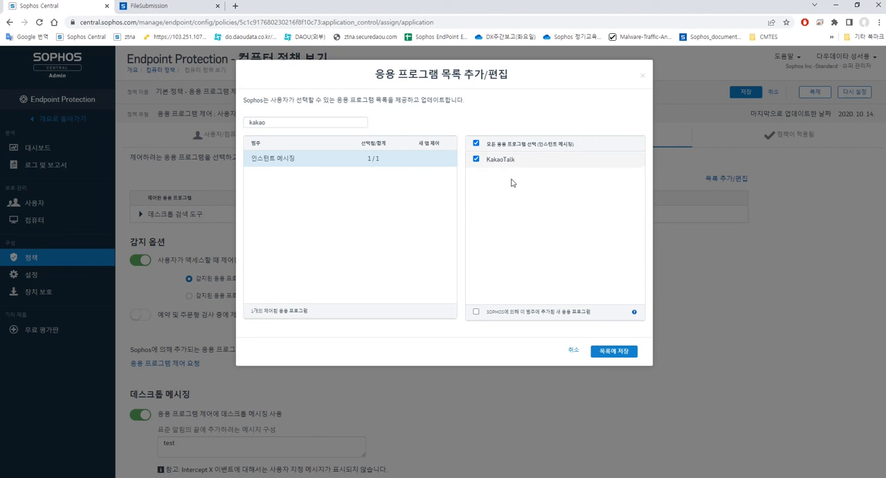
pyautogui.click(626, 351)
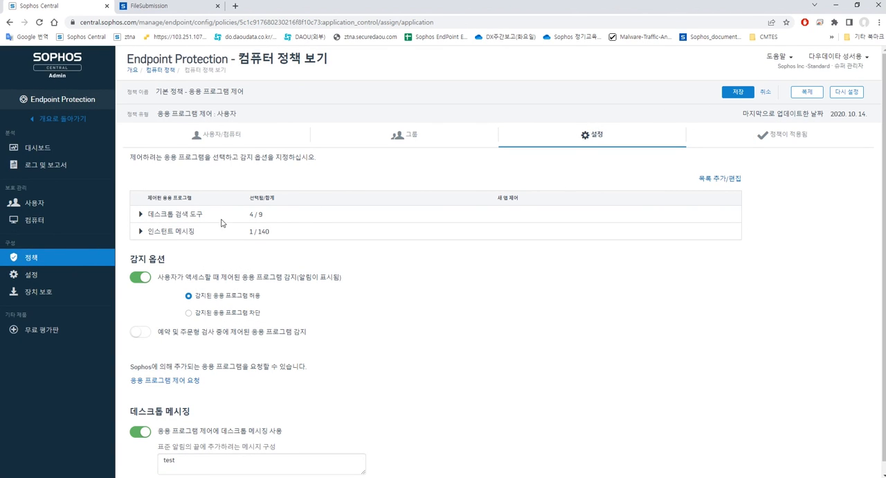
# Set detected applications to 감지된 응용 프로그램 차단 and return to the policies list
pyautogui.click(189, 313)
pyautogui.click(33, 258)
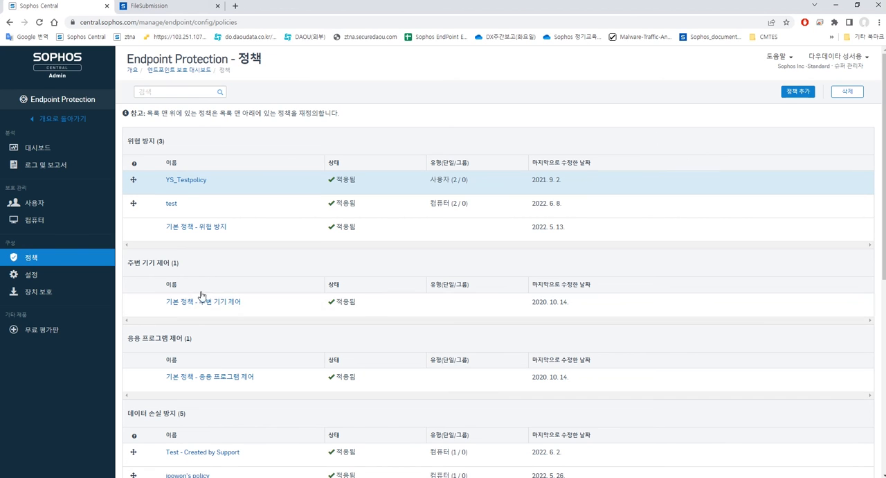
# Add a new 응용 프로그램 제어 policy of the 장치 type
pyautogui.click(802, 92)
pyautogui.click(371, 127)
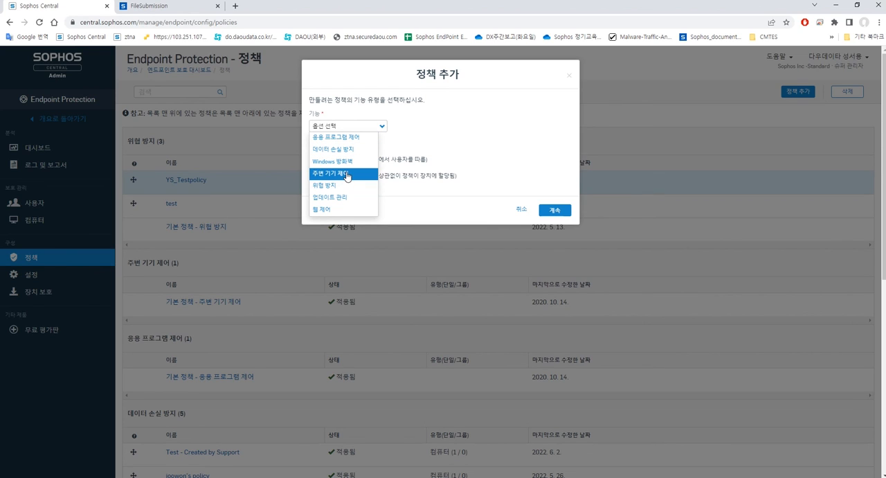
pyautogui.click(350, 138)
pyautogui.click(334, 180)
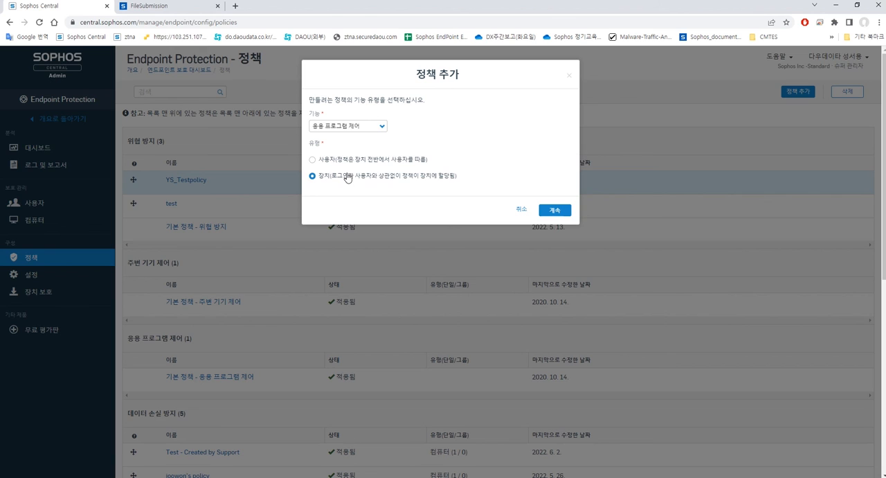
pyautogui.click(554, 210)
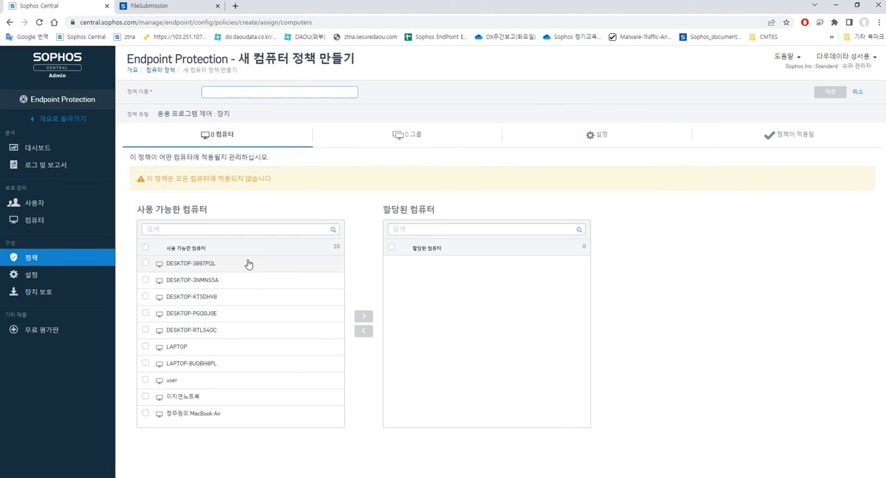
# Assign the computers LAPTOP and LAPTOP-8U0BH8PL to the new policy
pyautogui.click(225, 349)
pyautogui.click(225, 365)
pyautogui.click(363, 315)
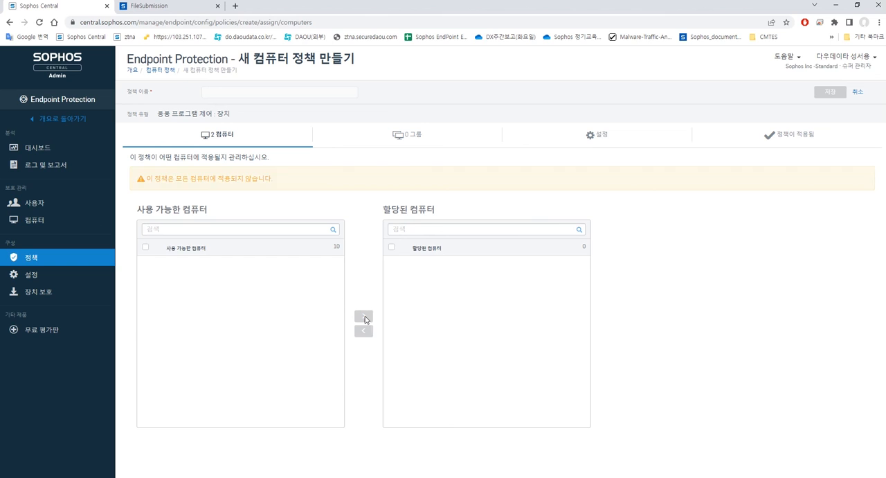
# In the policy settings, add Doctolib and Flashpaste from CRM 도구 to the controlled application list
pyautogui.click(588, 136)
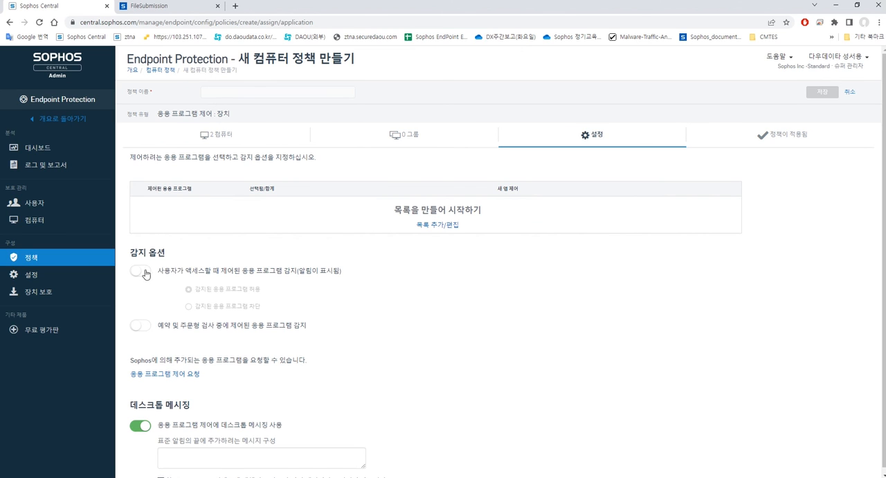
pyautogui.click(437, 226)
pyautogui.click(294, 242)
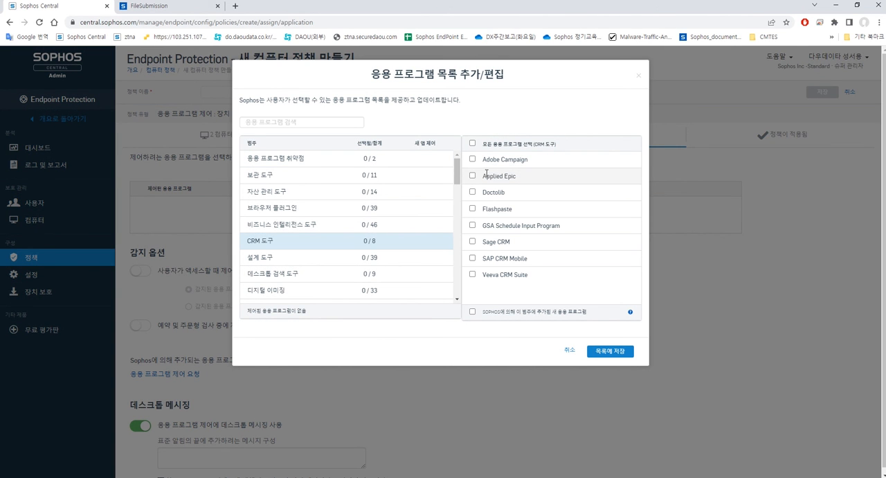
pyautogui.click(473, 192)
pyautogui.click(473, 208)
pyautogui.click(618, 354)
# Enable detection of controlled applications on user access and choose to block detected applications
pyautogui.click(140, 259)
pyautogui.moveTo(265, 278); pyautogui.dragTo(193, 296)
pyautogui.click(192, 297)
pyautogui.click(191, 297)
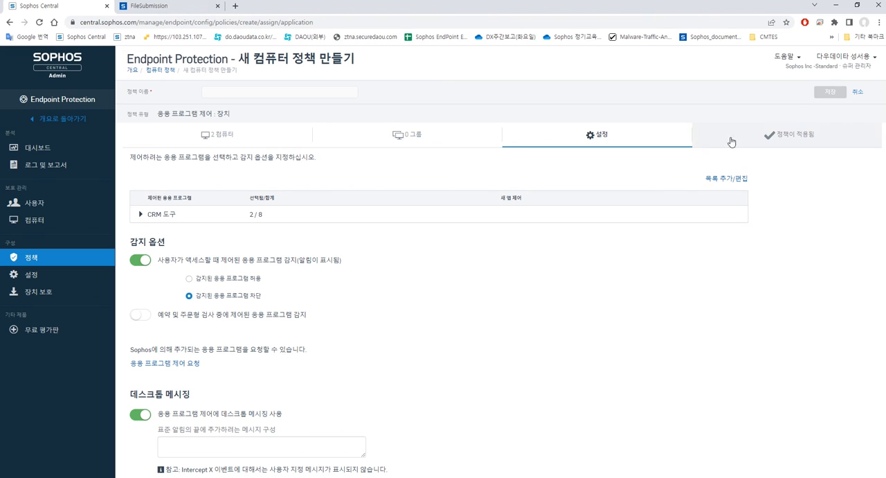
# Name the policy test2 and save it
pyautogui.click(324, 90)
pyautogui.write('test2')
pyautogui.click(818, 93)
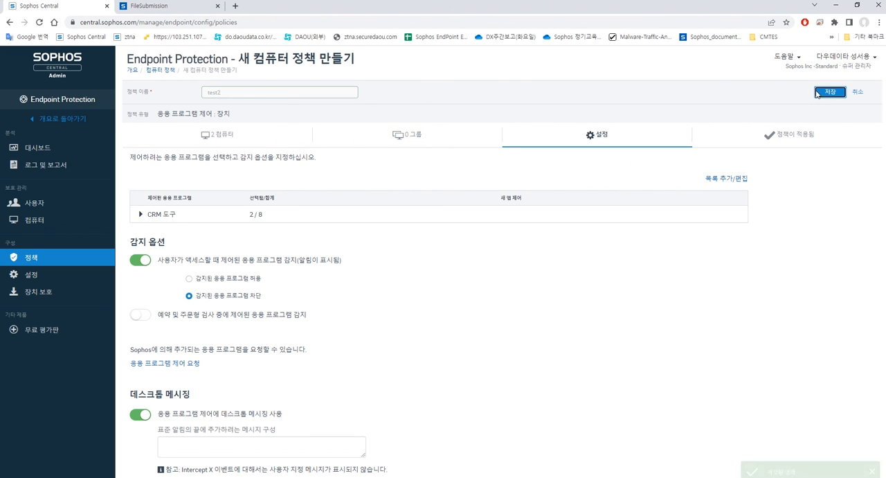
# Scroll through the policies list to review all policy categories
pyautogui.scroll(-1, 259, 285)
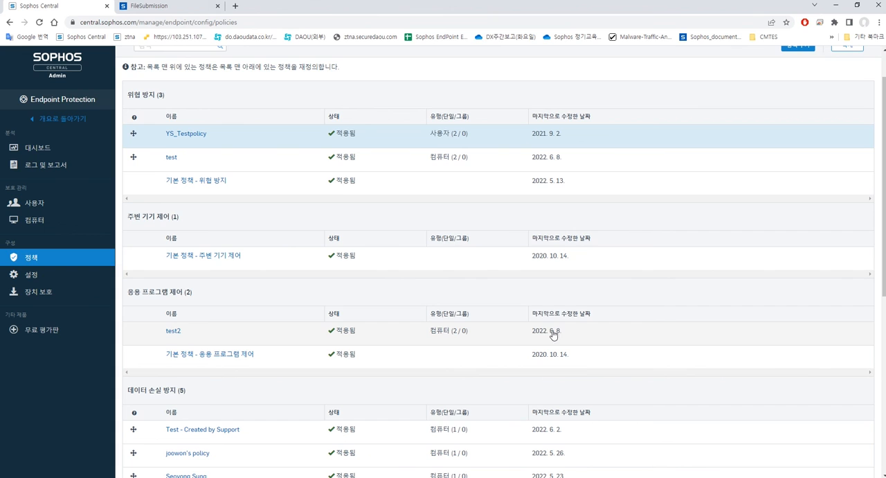
pyautogui.scroll(1, 548, 332)
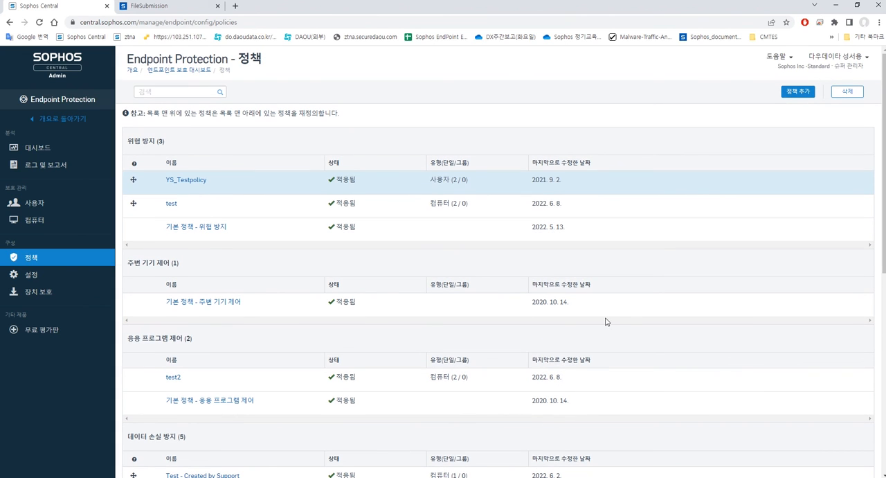
pyautogui.scroll(-1, 605, 320)
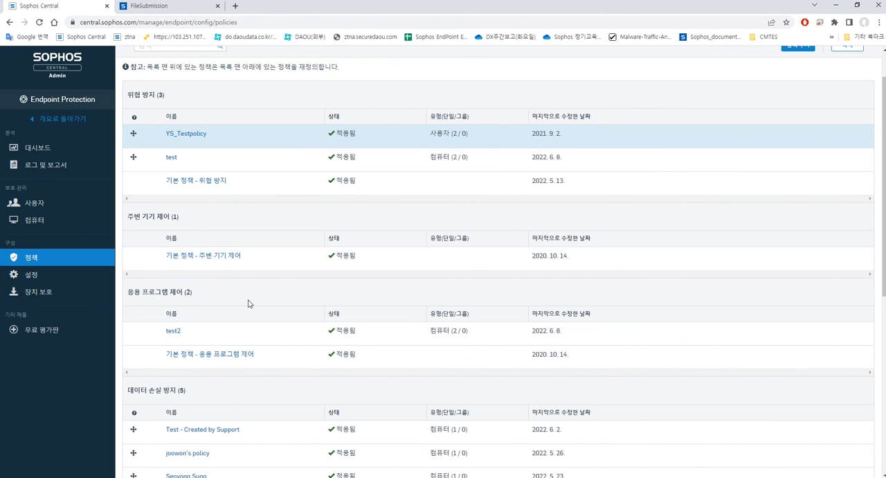
pyautogui.scroll(-1, 248, 304)
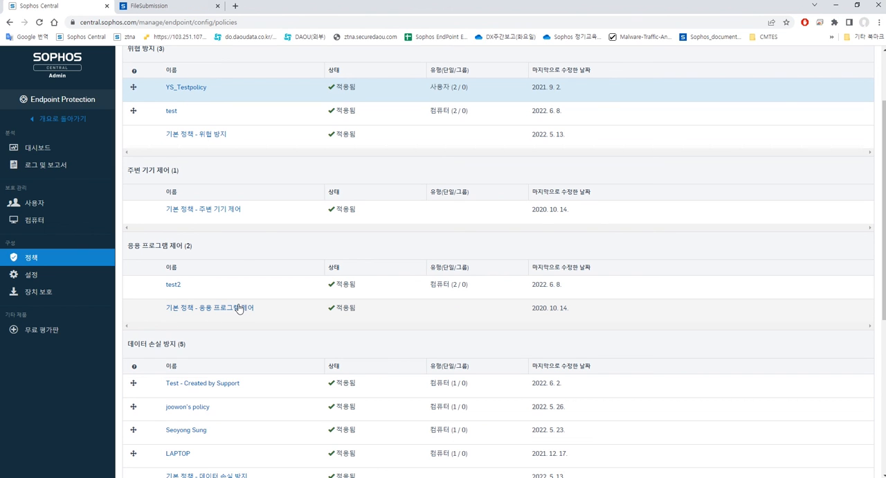
pyautogui.scroll(-5, 228, 325)
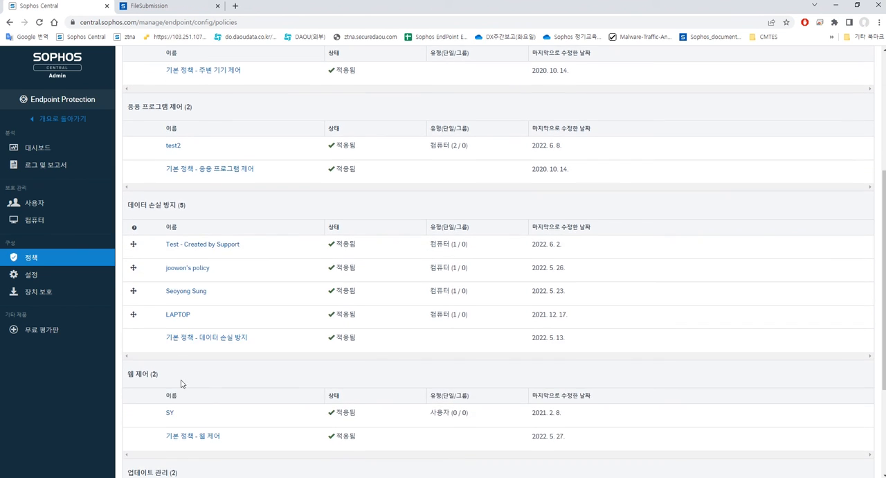
pyautogui.scroll(-1, 177, 371)
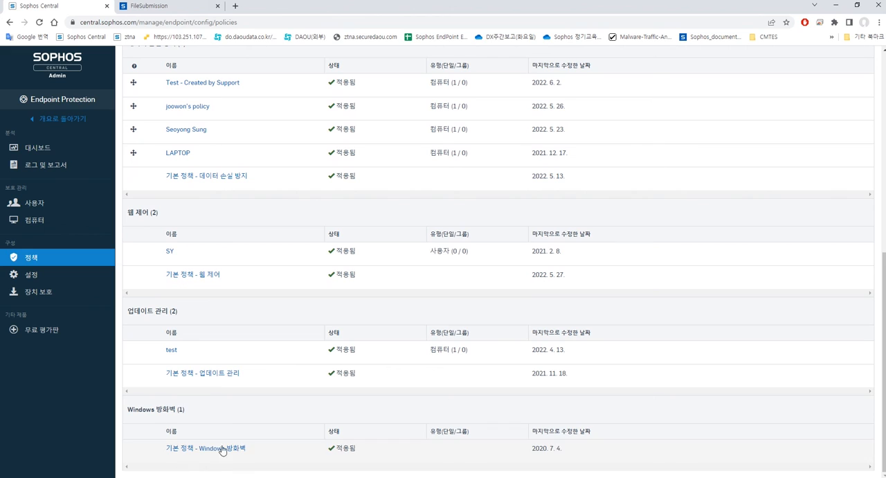